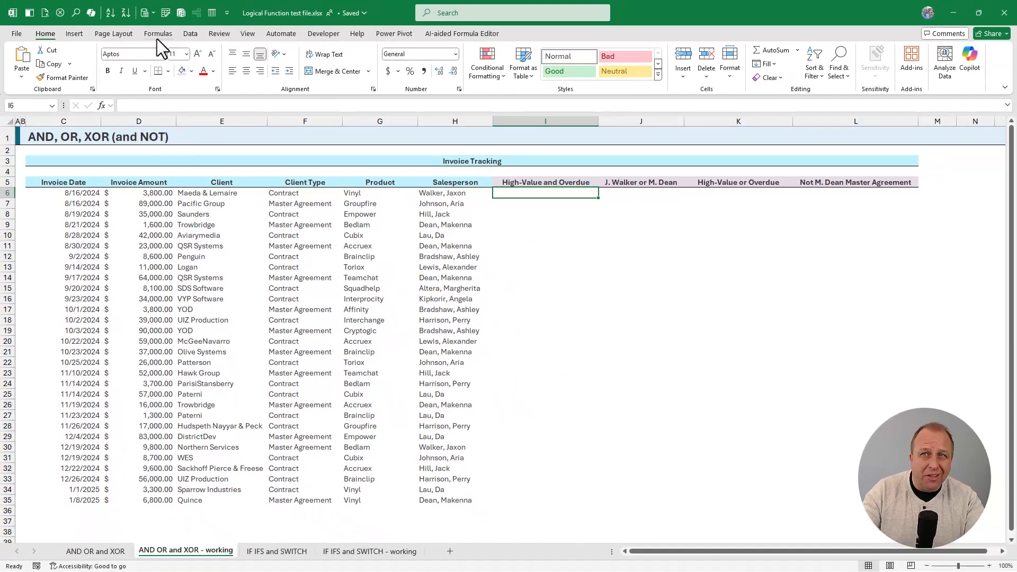
Step: Insert an AND function in I6 with D6>=20000 as its first condition
left_click(158, 34)
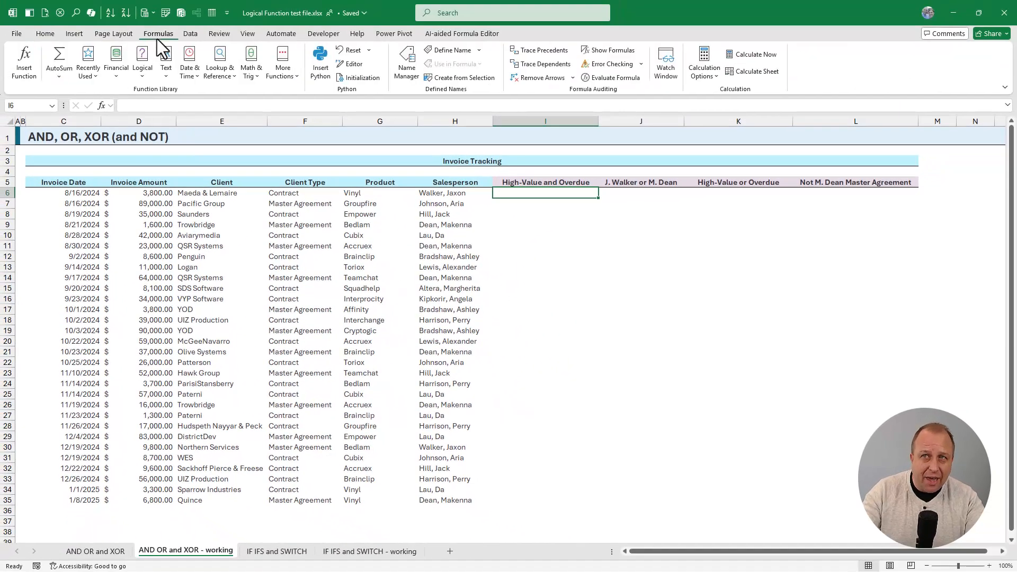
left_click(145, 79)
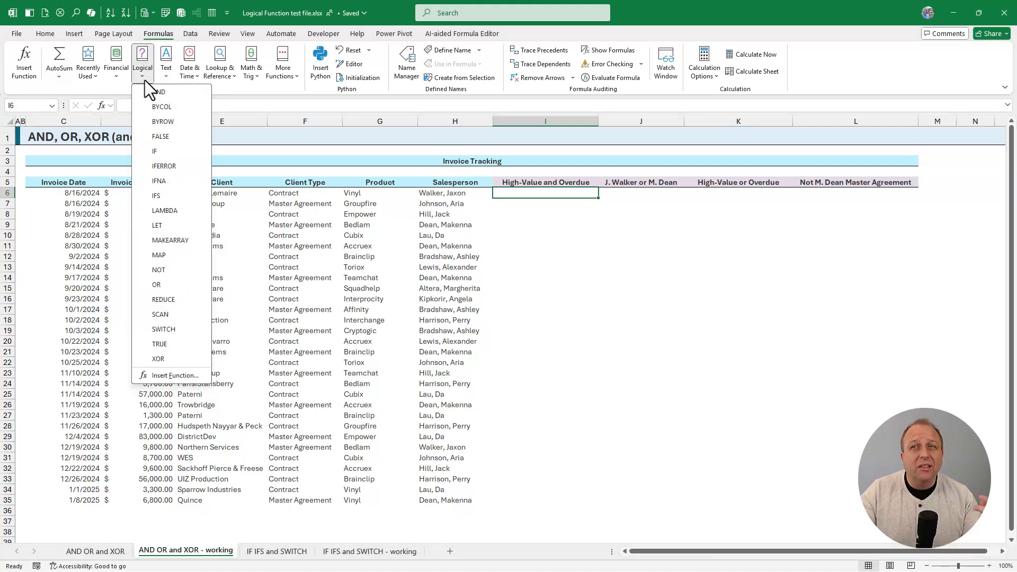
left_click(179, 97)
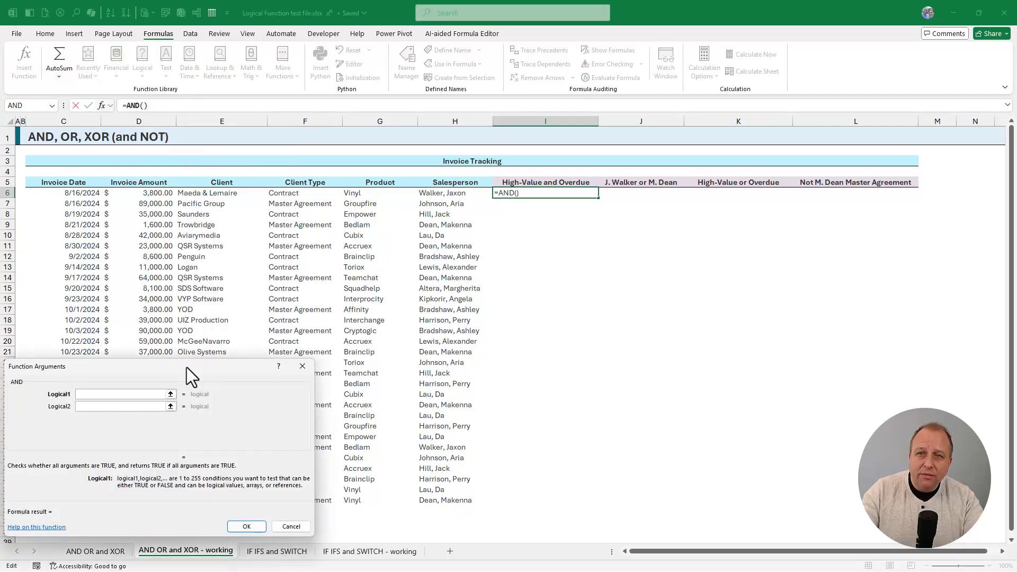
left_click_drag(170, 378, 471, 231)
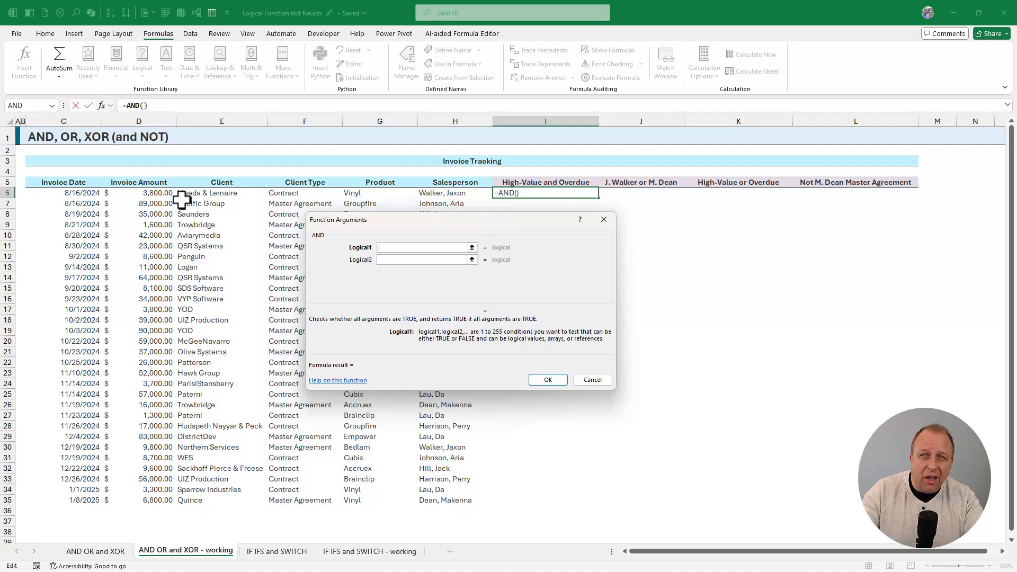
left_click(152, 195)
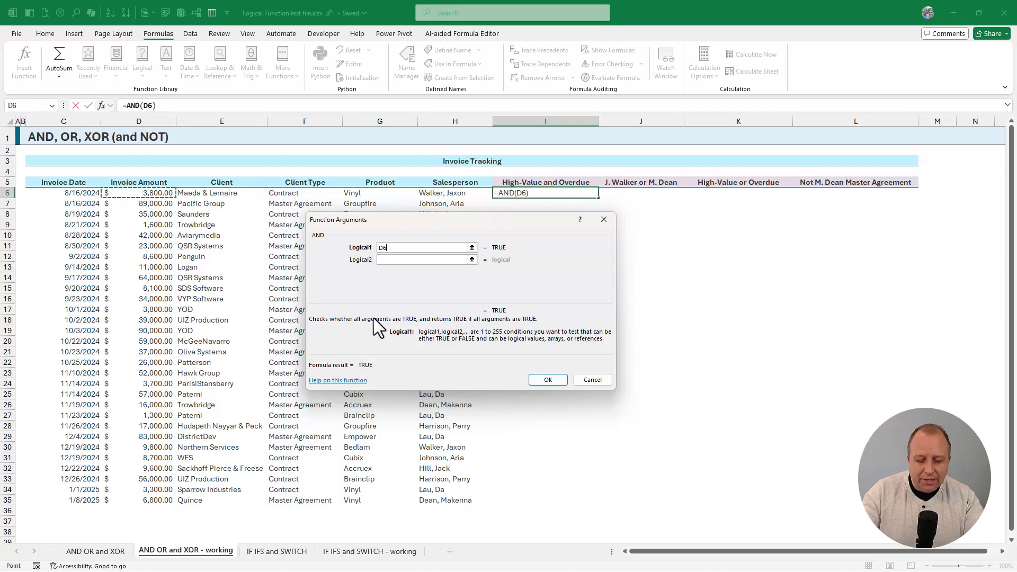
type(">")
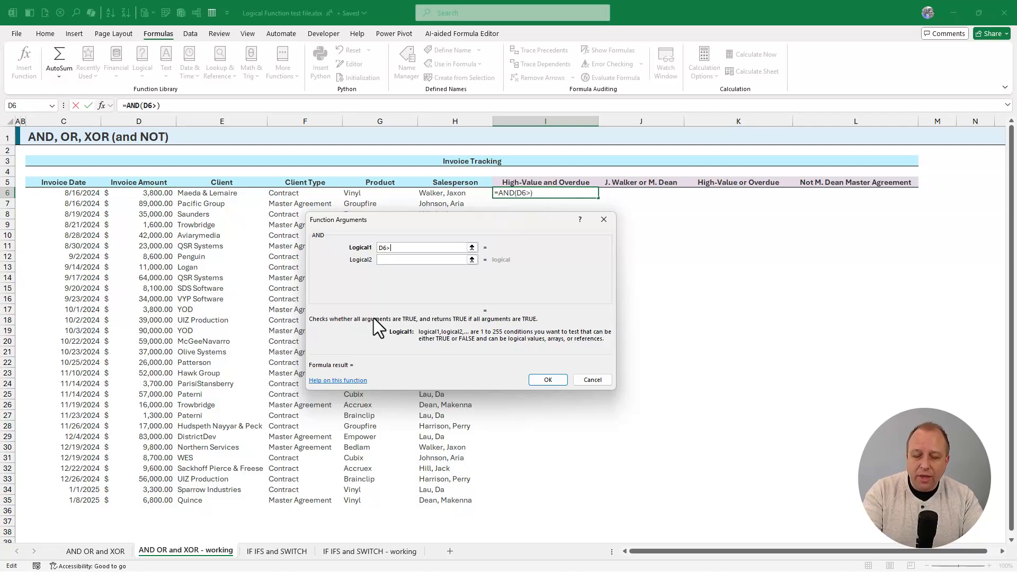
type("=")
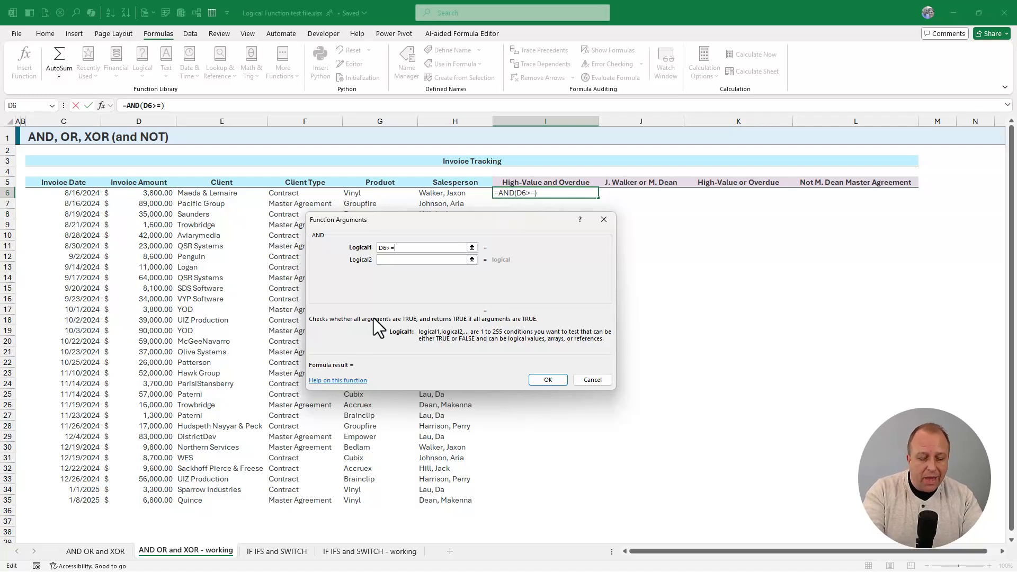
type("20000")
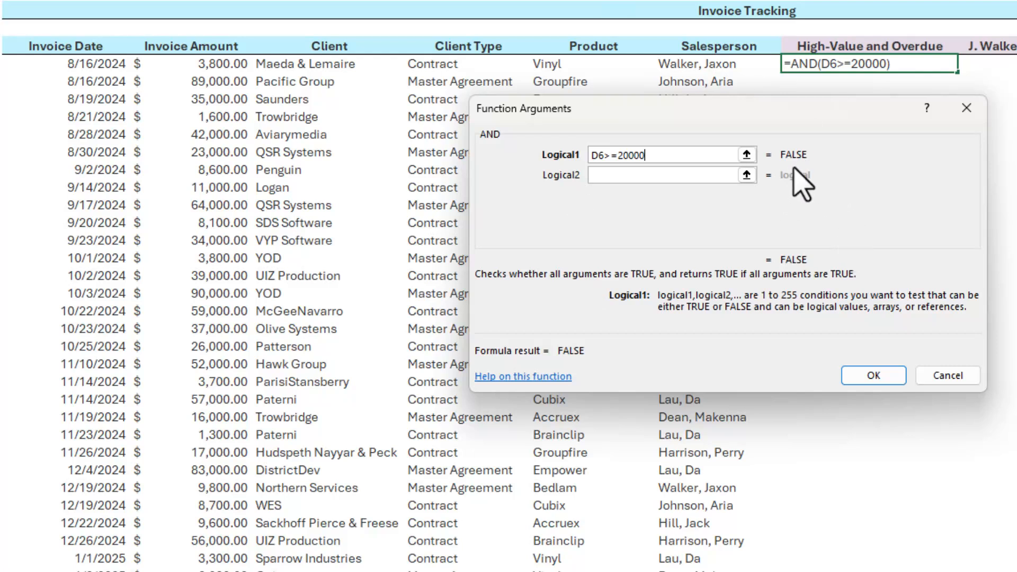
Step: Add C6<=TODAY()-60 as the second condition of the AND function and accept the formula
left_click(623, 177)
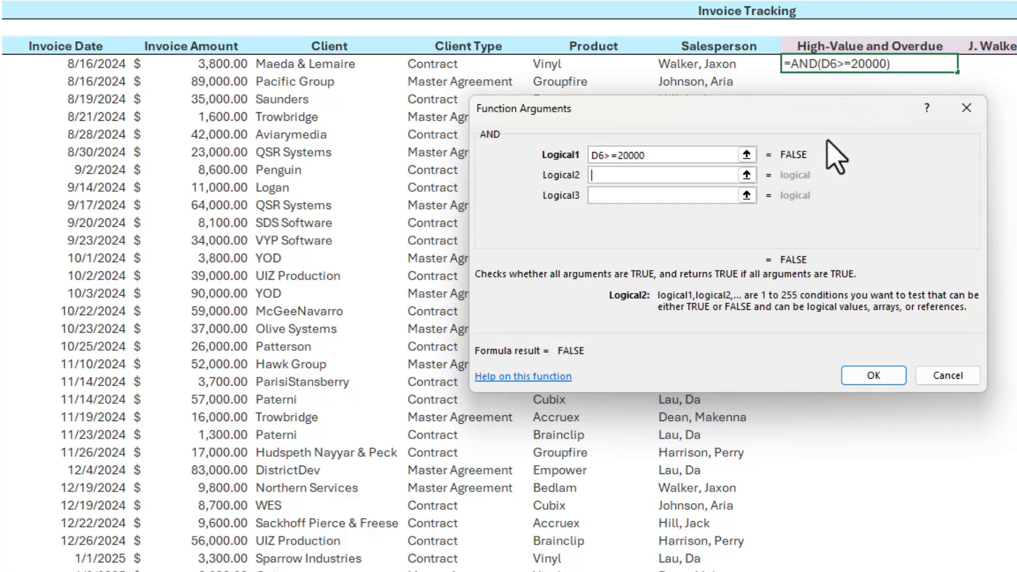
left_click(85, 65)
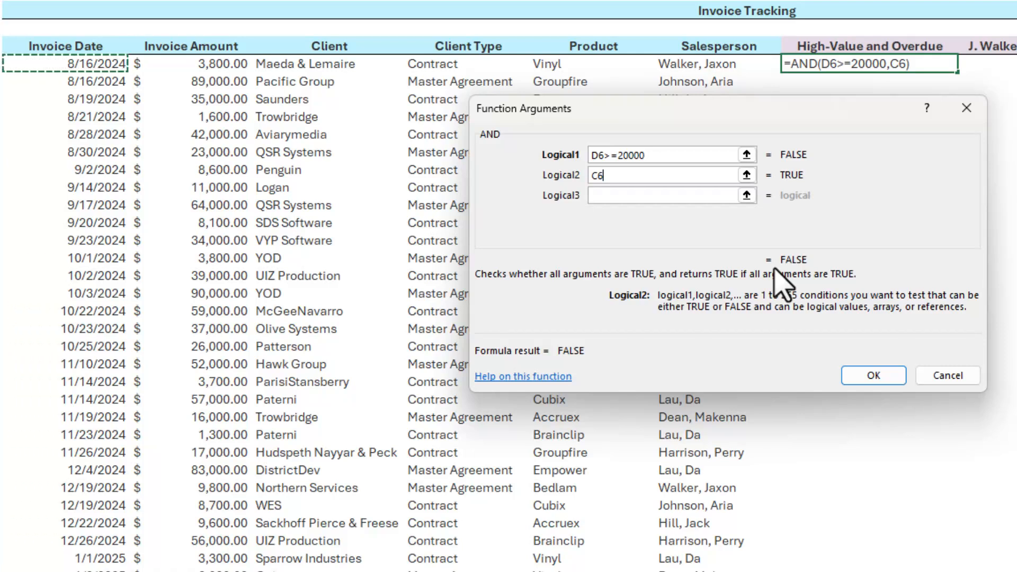
type("<=")
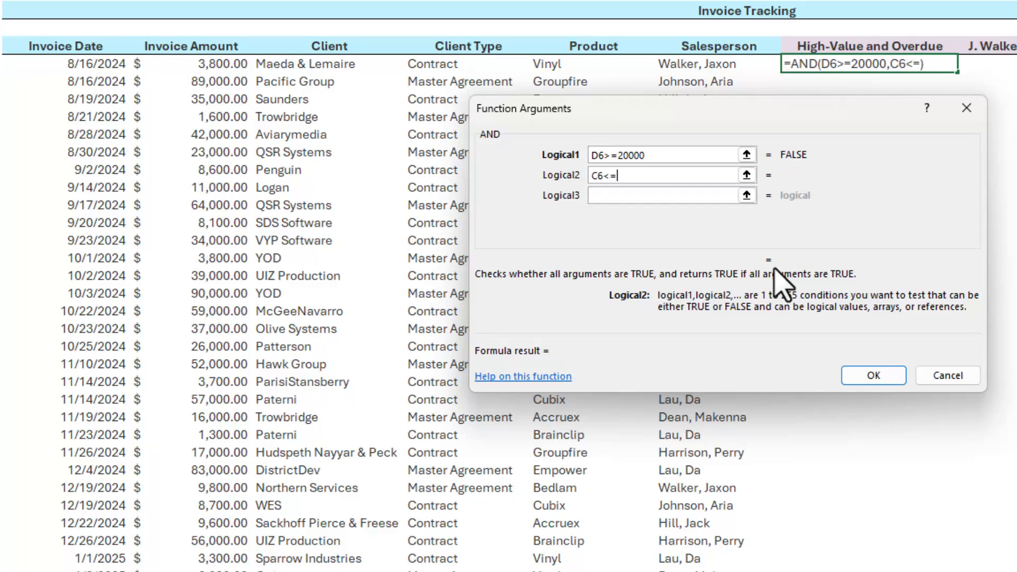
type("TODAY()")
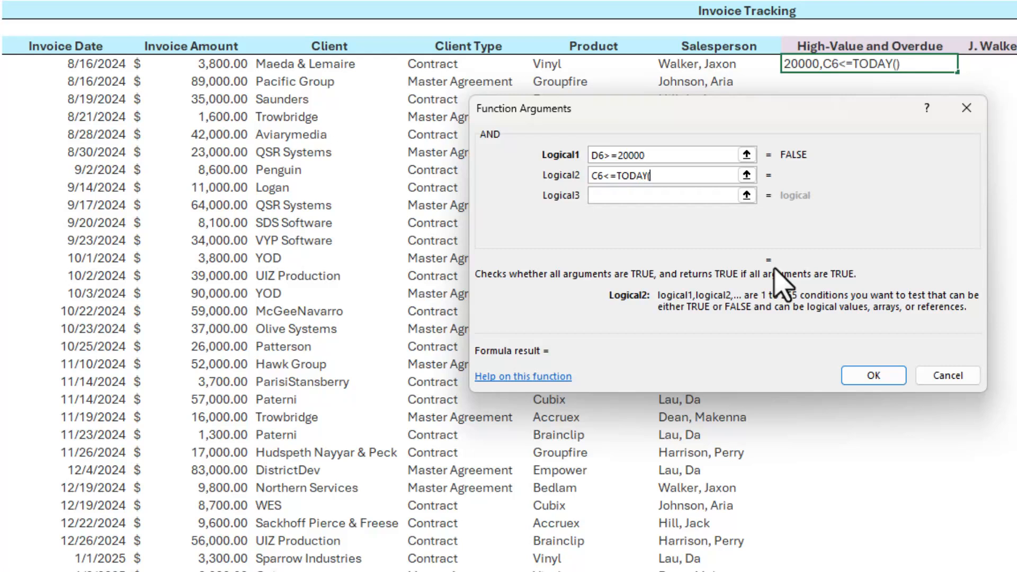
type("-60")
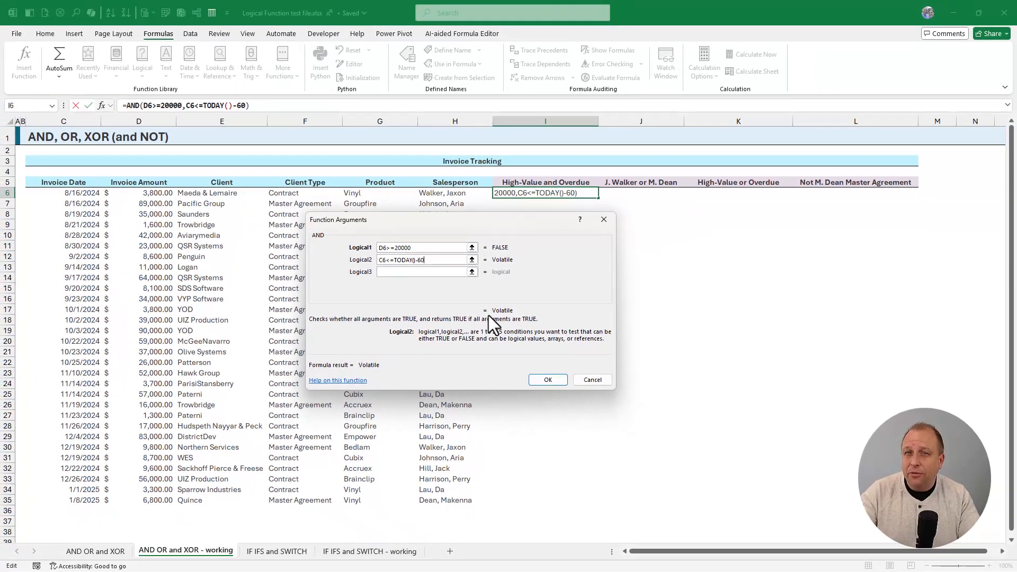
left_click(548, 380)
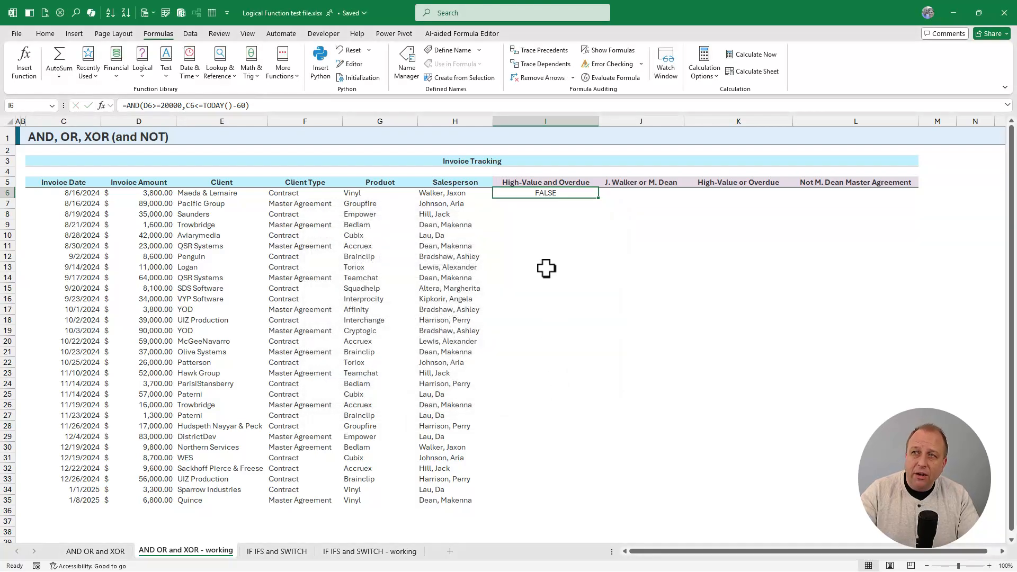
Step: Fill the High-Value and Overdue formula from I6 down to row 35
left_click_drag(73, 194, 139, 195)
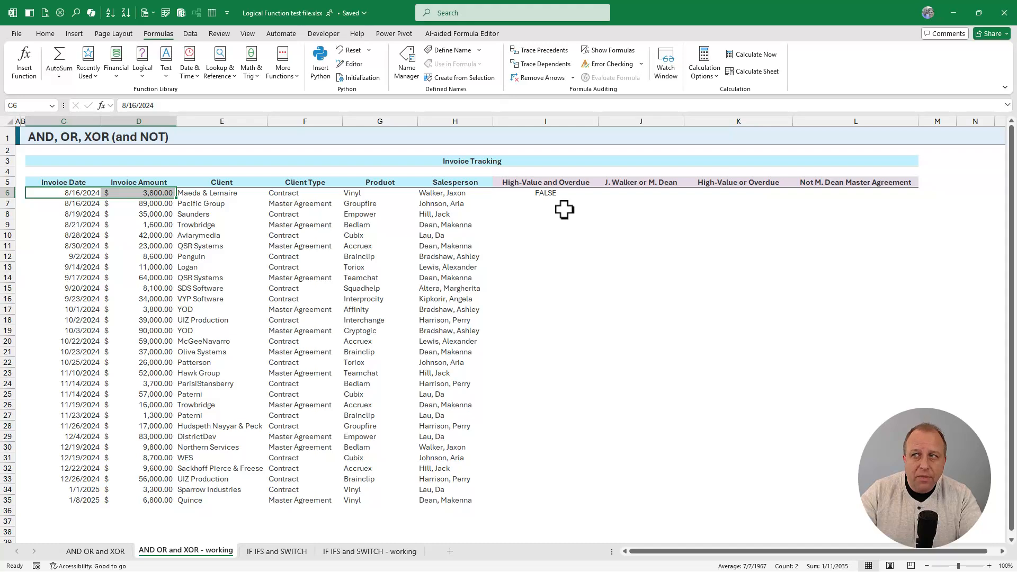
left_click(556, 193)
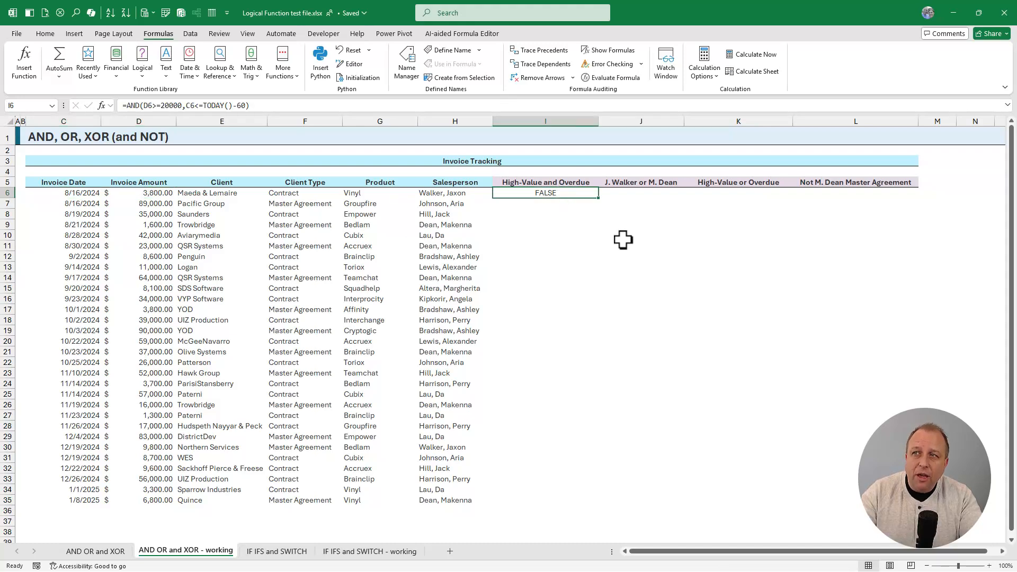
double_click(598, 198)
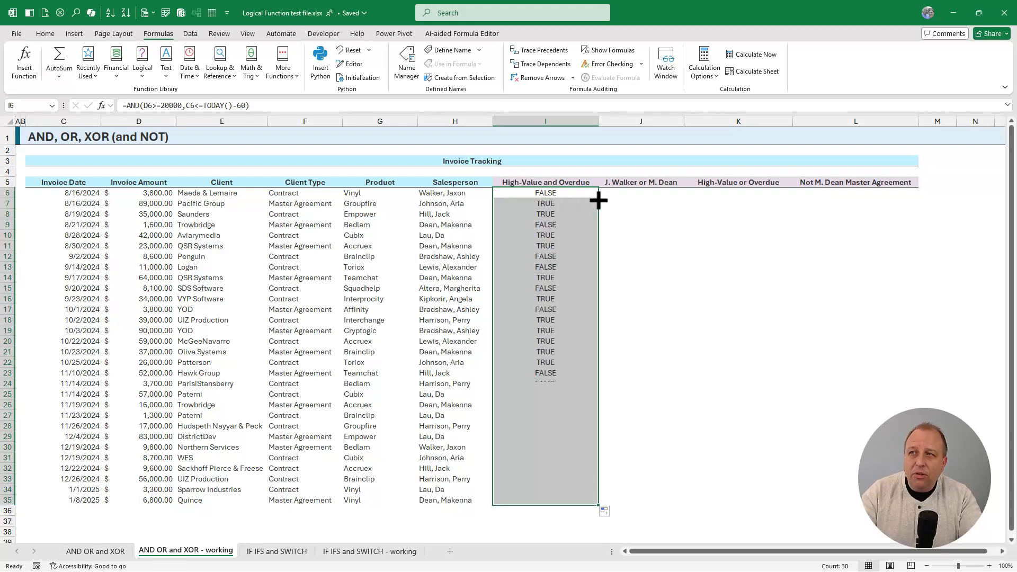
Step: Check the High-Value and Overdue results against the invoice dates and amounts in rows 7 to 9 and row 33
left_click_drag(93, 206, 522, 218)
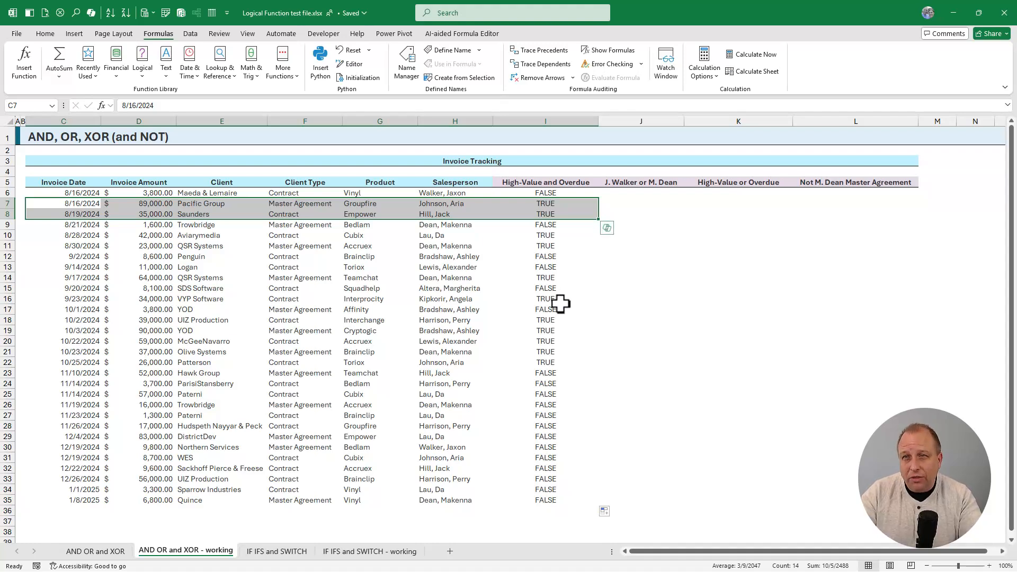
left_click_drag(148, 224, 527, 224)
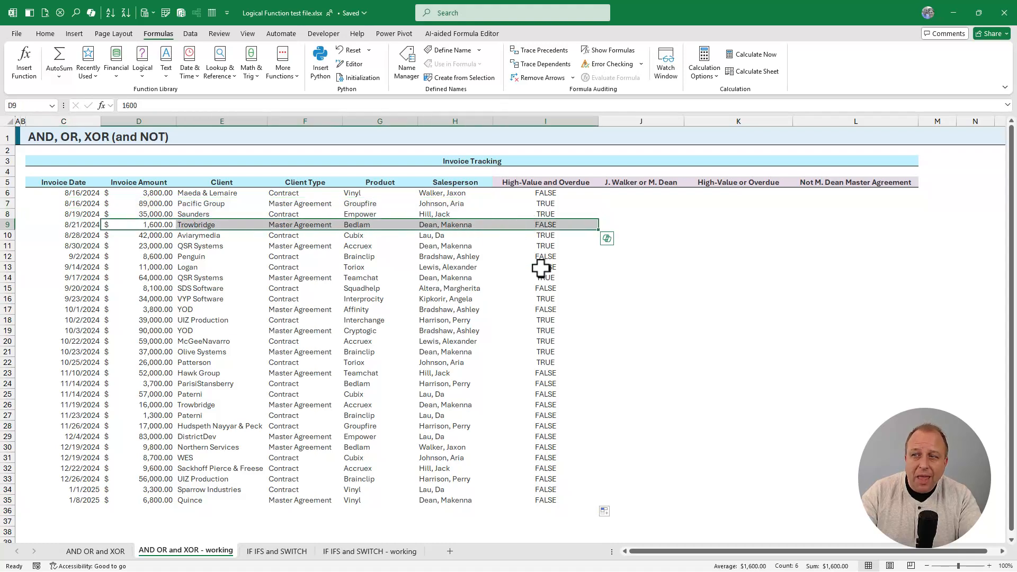
left_click_drag(79, 480, 551, 476)
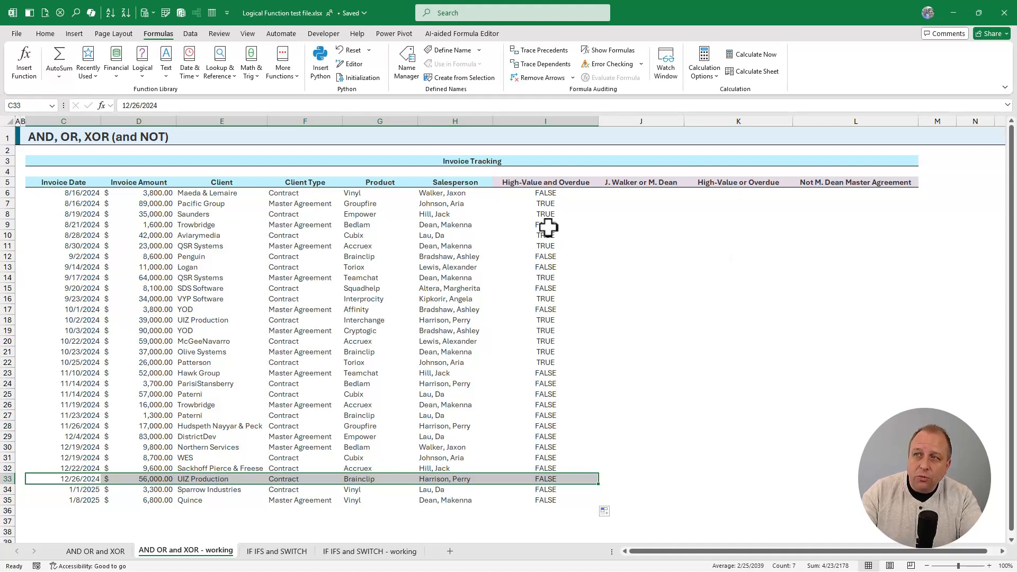
left_click_drag(544, 193, 551, 500)
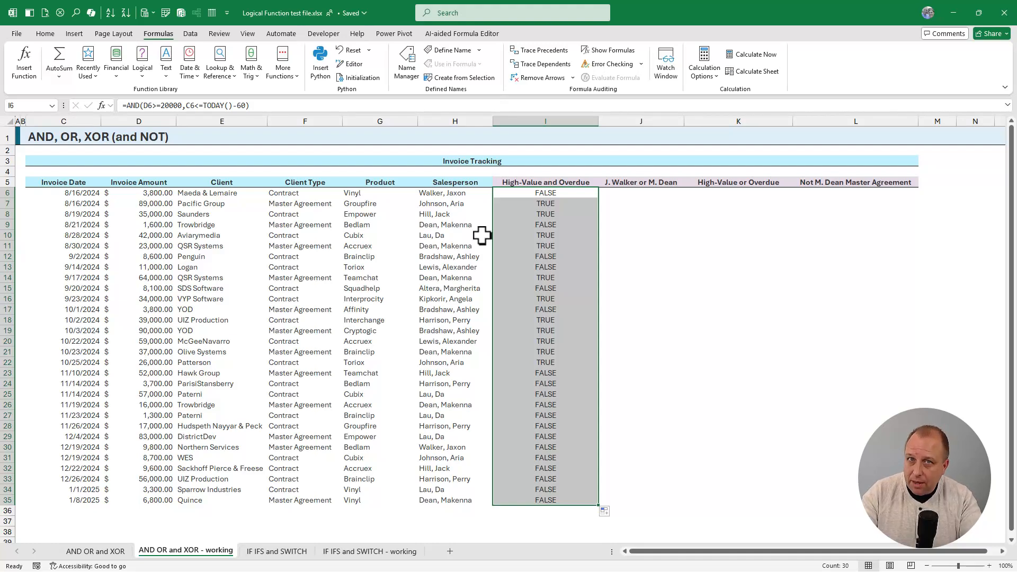
left_click(482, 235)
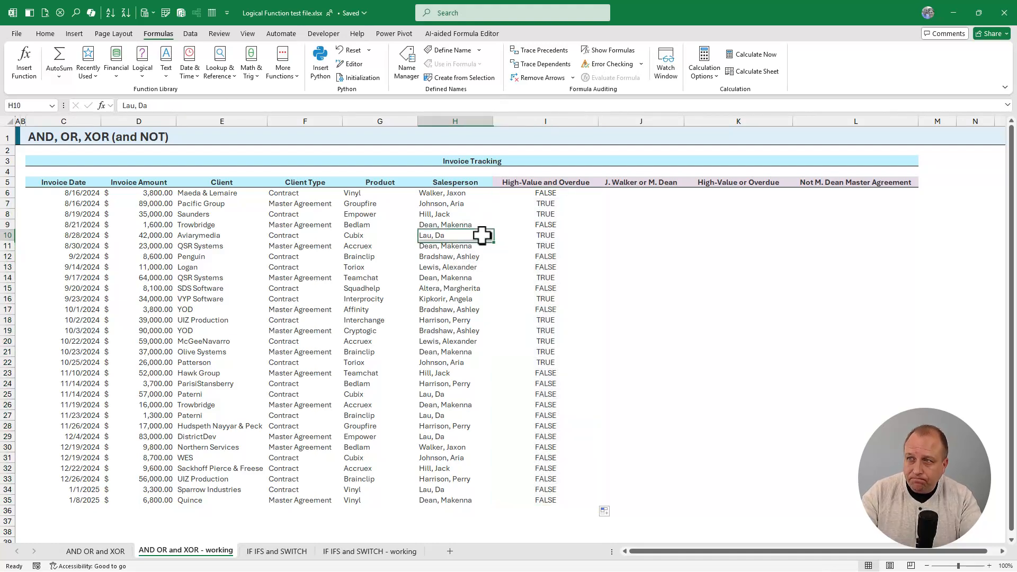
Step: Insert an OR function in J6 whose first condition tests whether H6 equals the full name of the salesperson in row 6
left_click(639, 194)
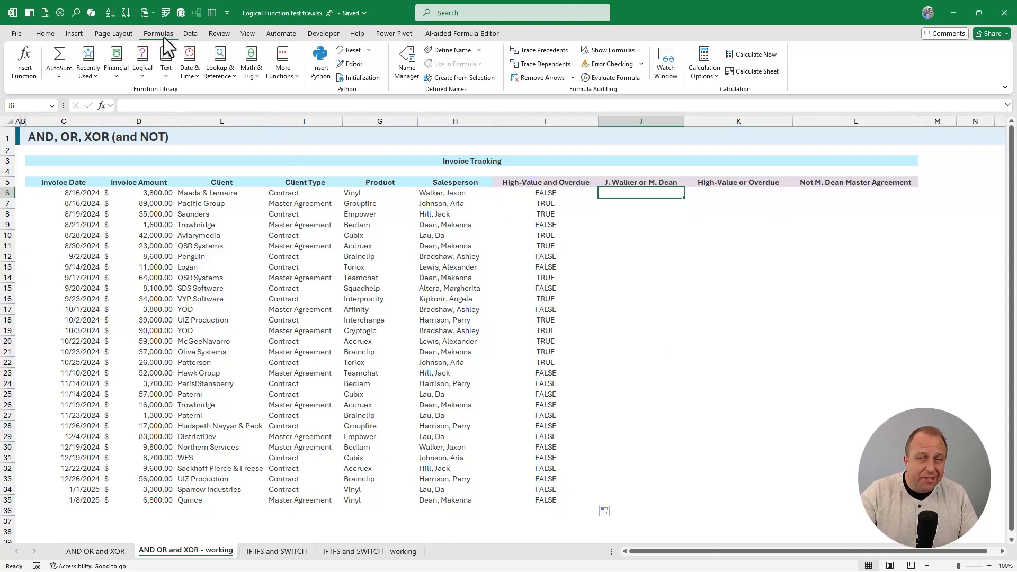
left_click(143, 77)
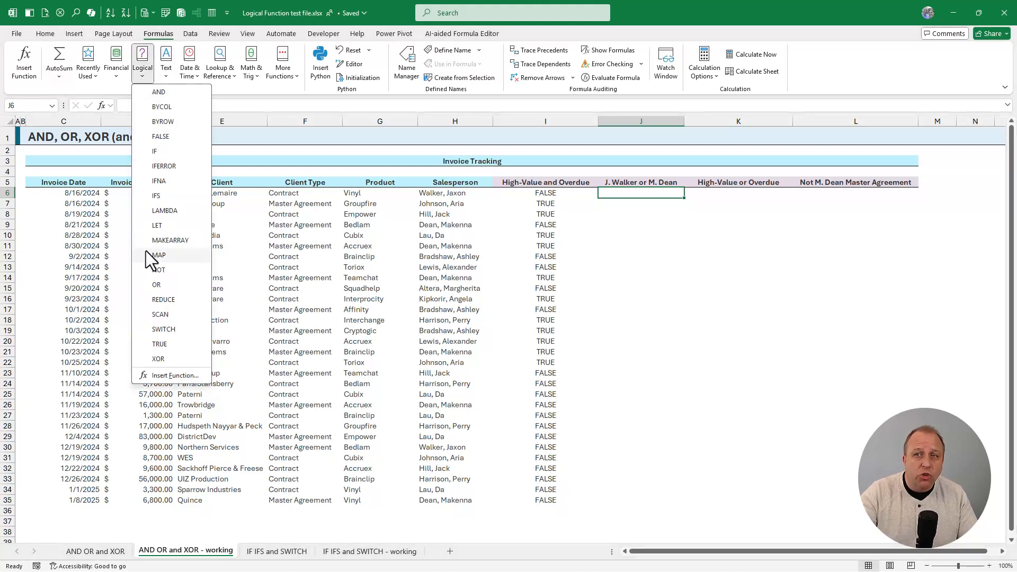
left_click(175, 282)
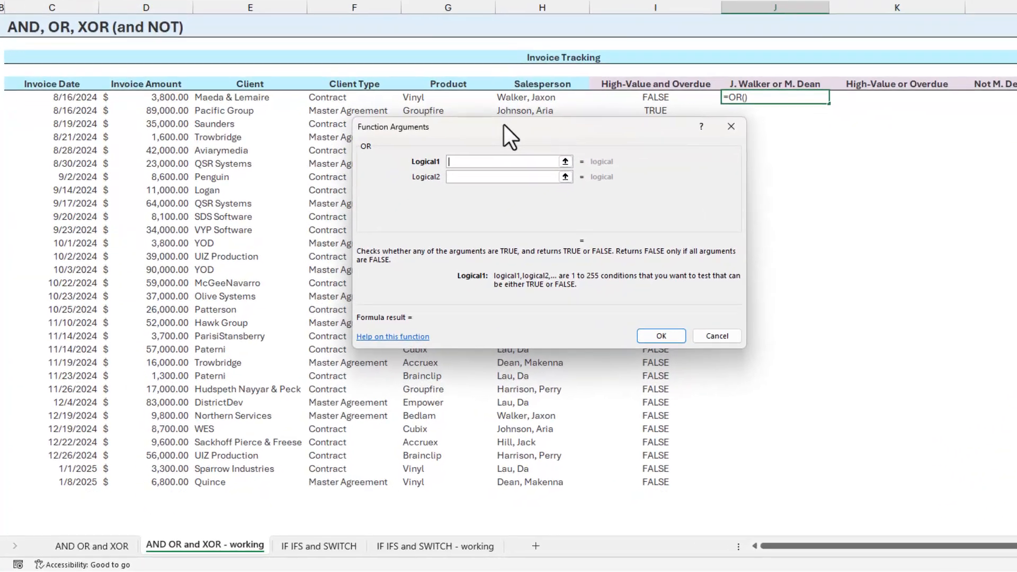
left_click_drag(428, 215, 640, 216)
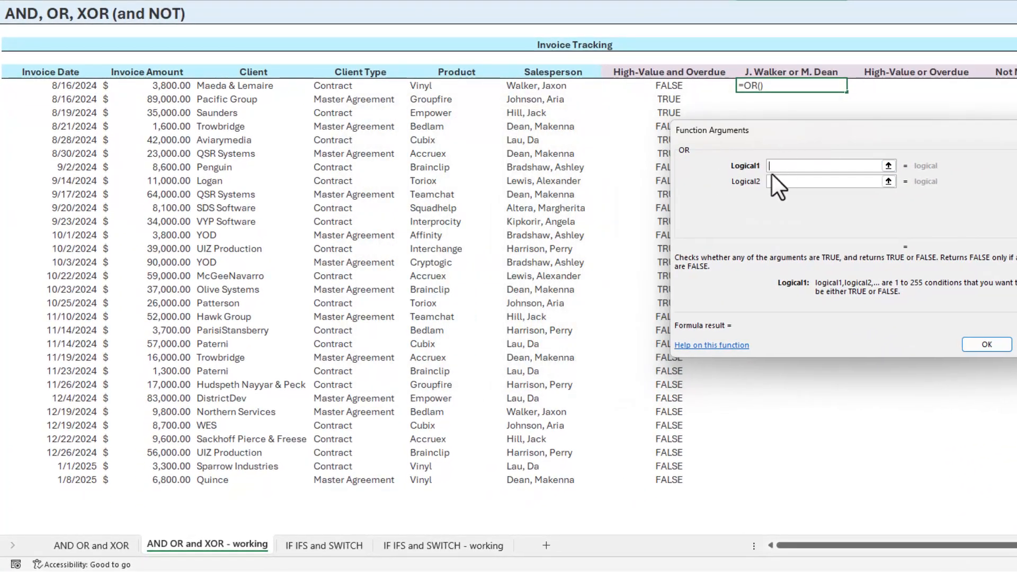
left_click(547, 88)
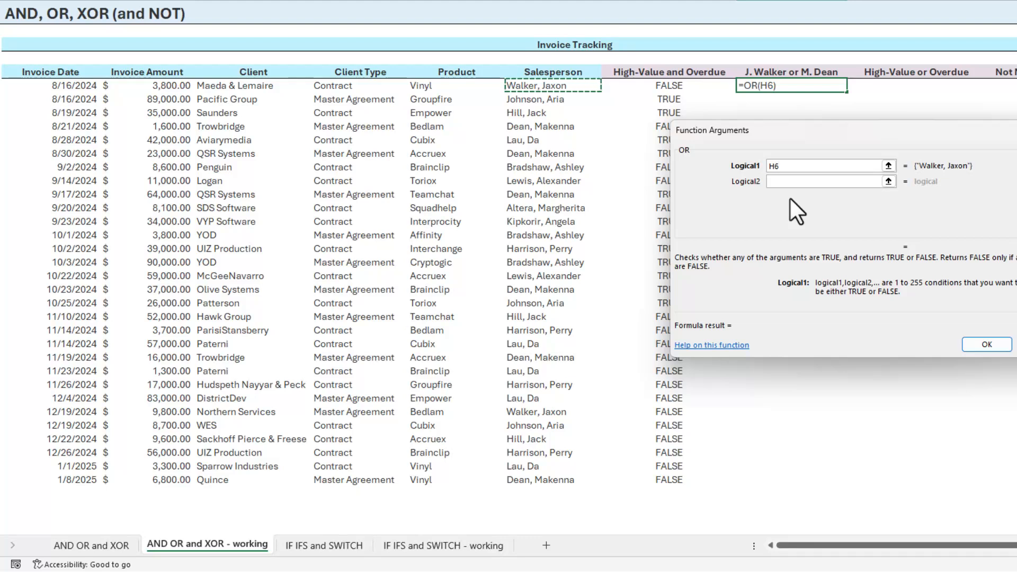
type("=")
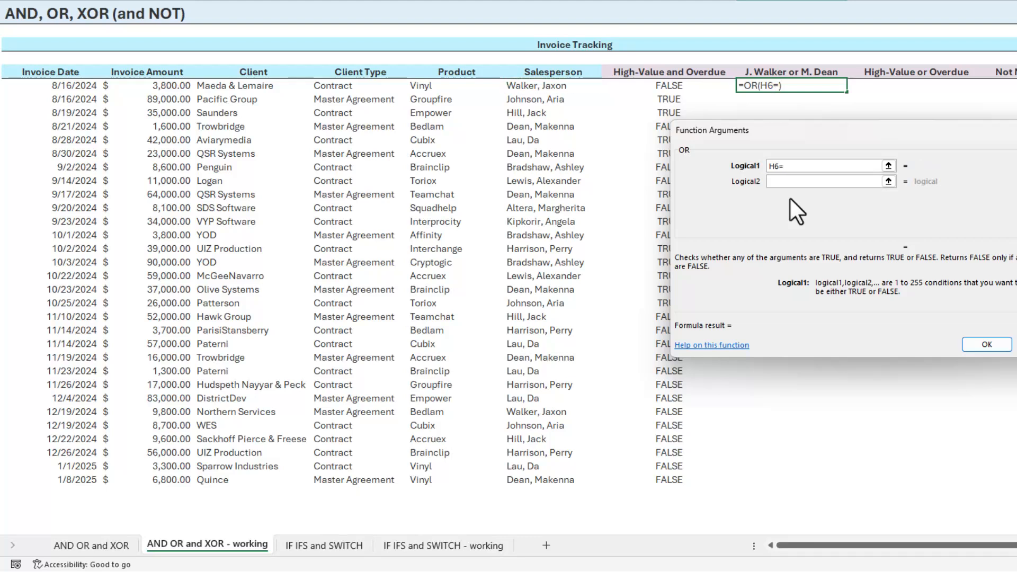
type("\"wAL")
key("BackSpace")
key("BackSpace")
key("BackSpace")
type("Walker, Jaxon\"")
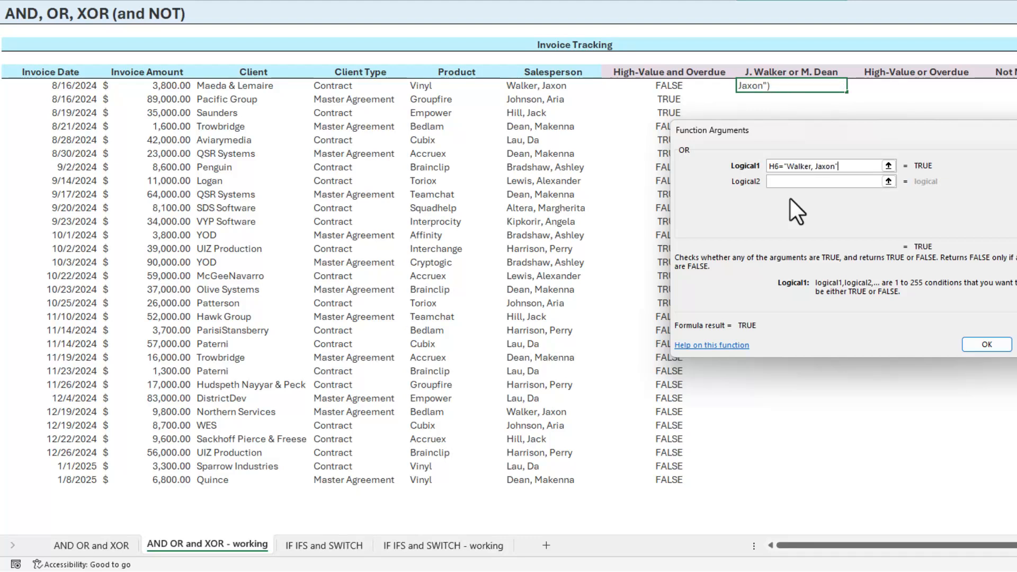
Step: Add a second OR condition testing H6 for the salesperson's name shown in H9, and fill the formula down column J to row 35
key("Tab")
left_click(543, 86)
type("=\"")
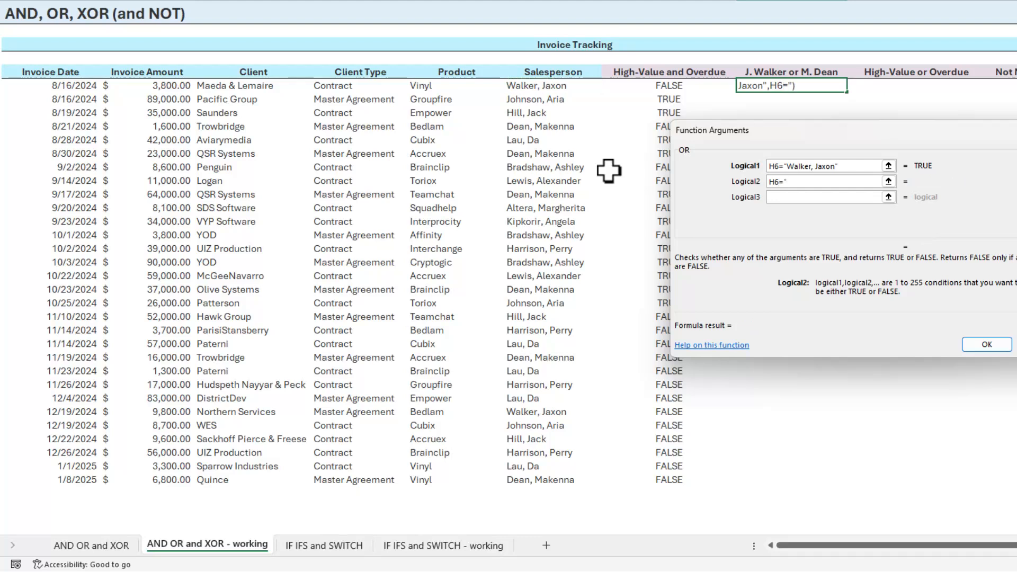
type("Dean, Makenna")
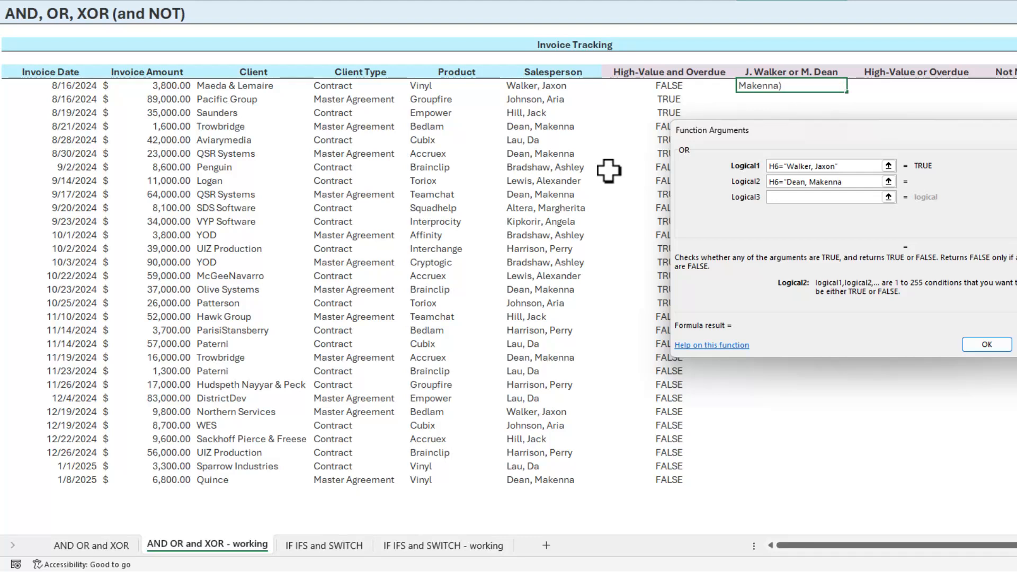
type("\"")
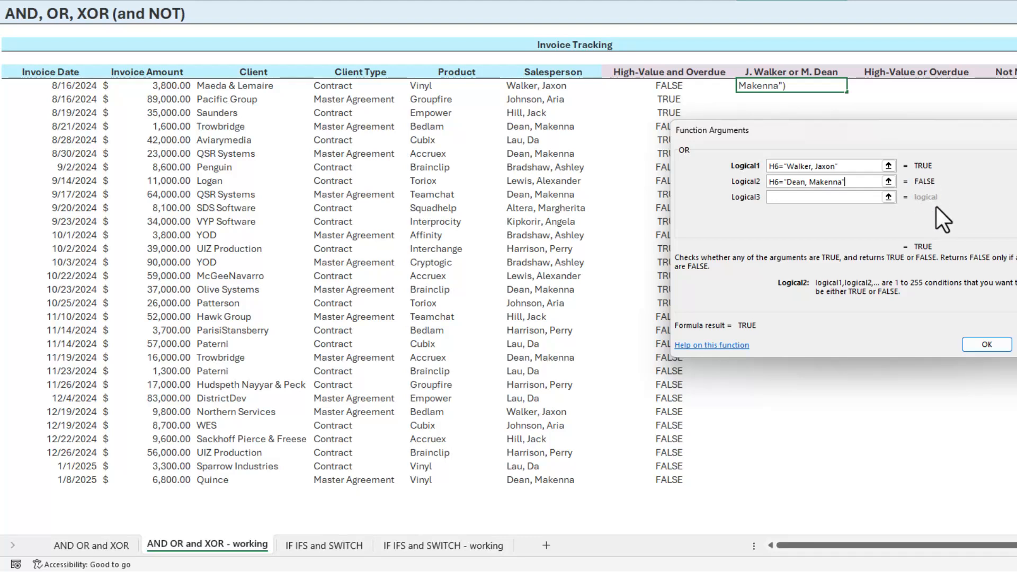
left_click(986, 339)
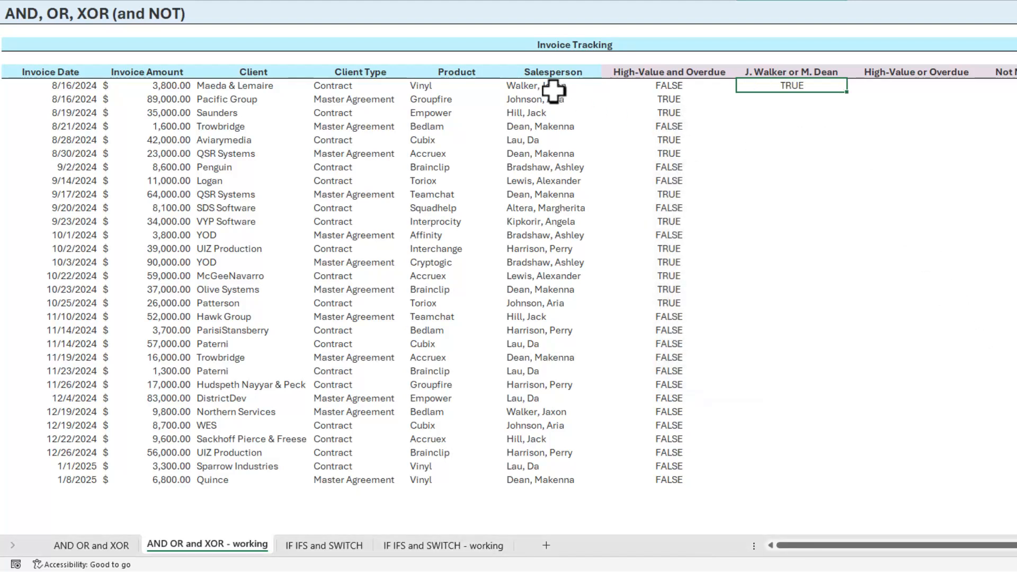
double_click(847, 92)
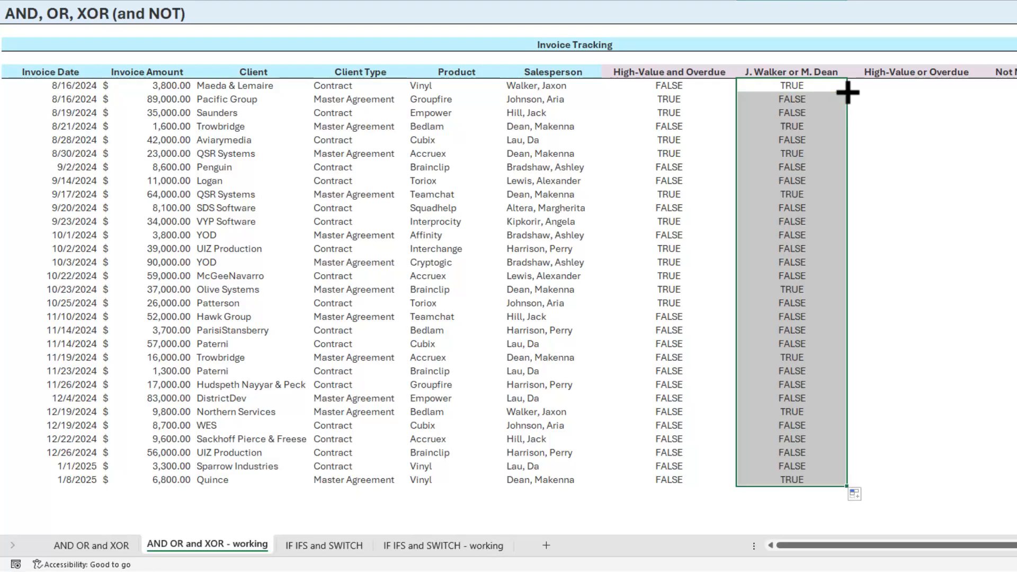
left_click(551, 111)
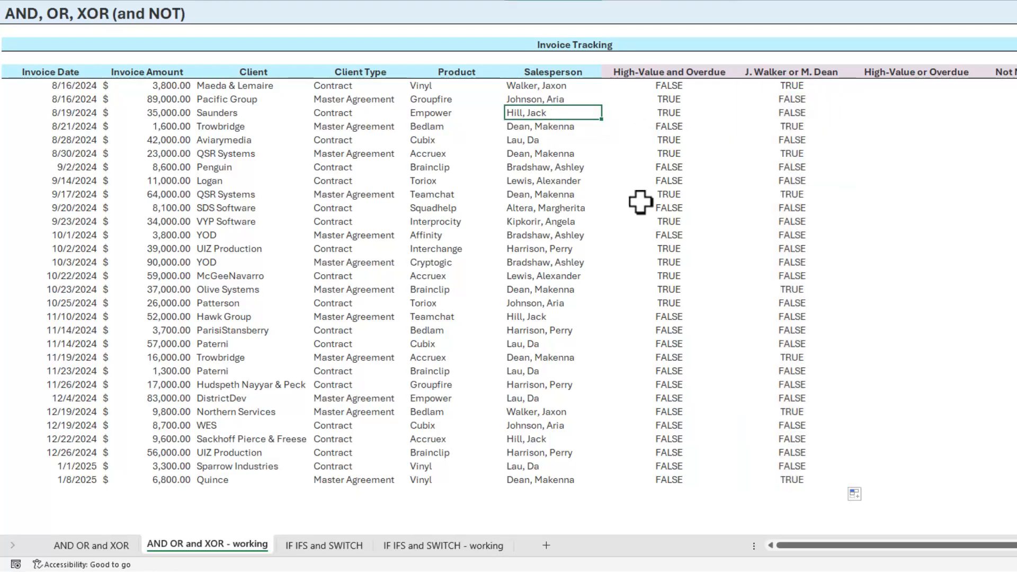
Step: Insert an XOR function in K6 whose first condition is C6<=TODAY()-60
left_click_drag(554, 129, 779, 137)
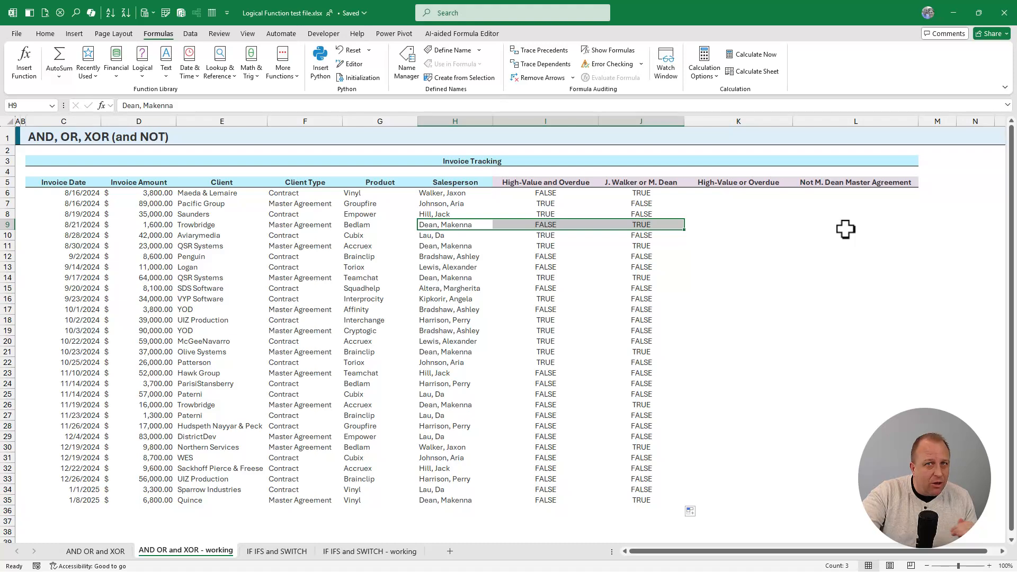
left_click(745, 193)
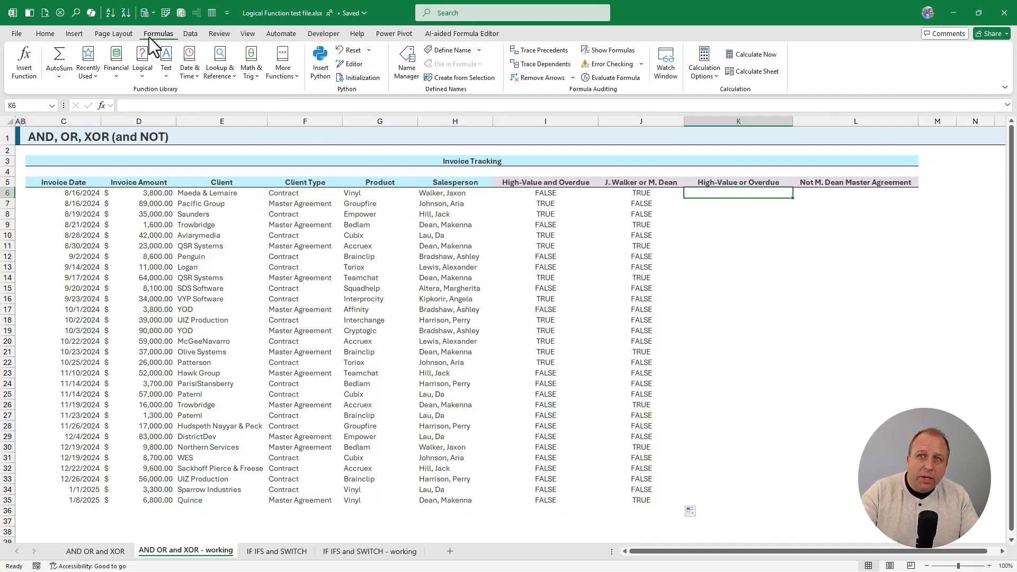
left_click(147, 78)
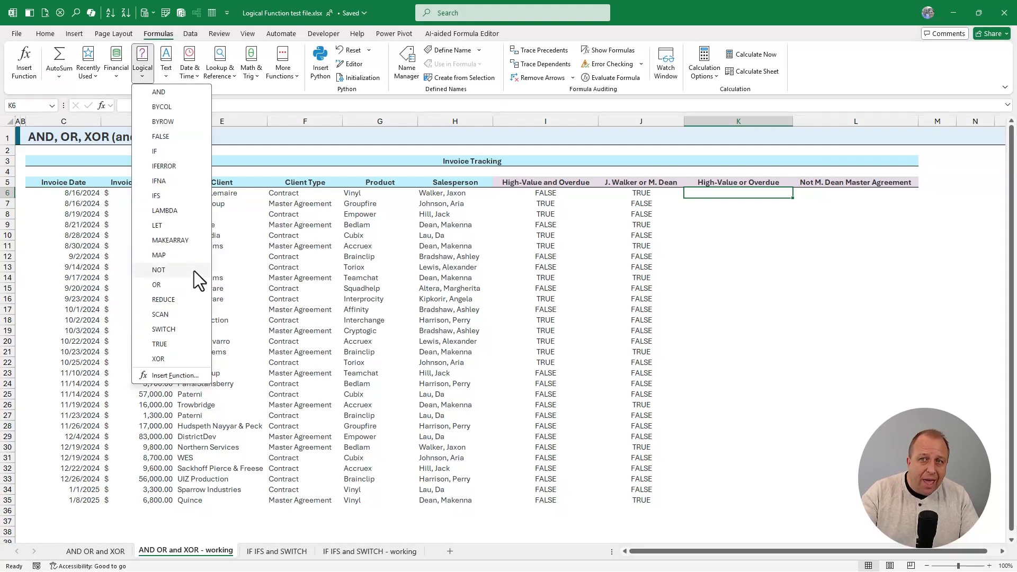
left_click(167, 359)
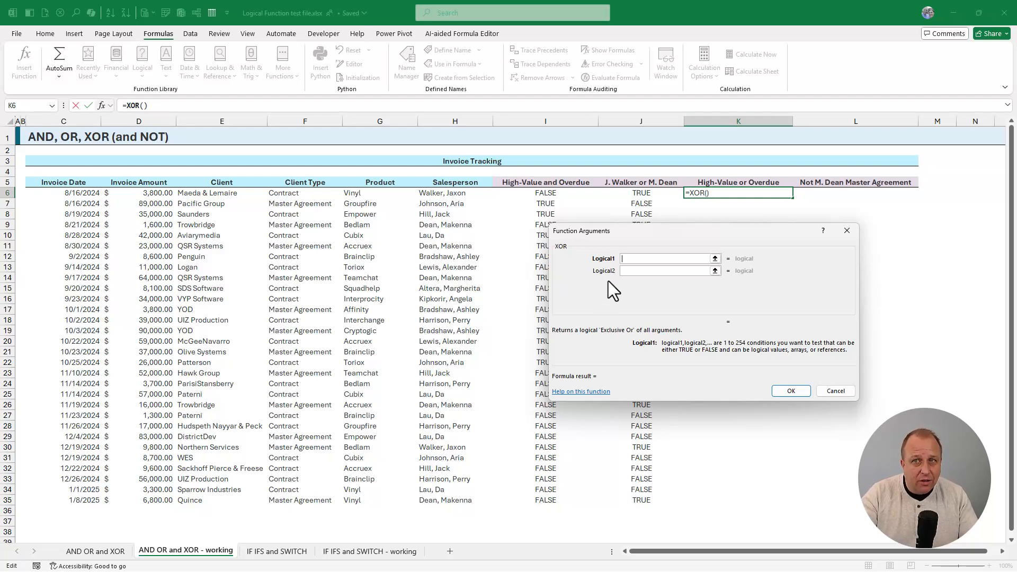
left_click(82, 192)
type("<=")
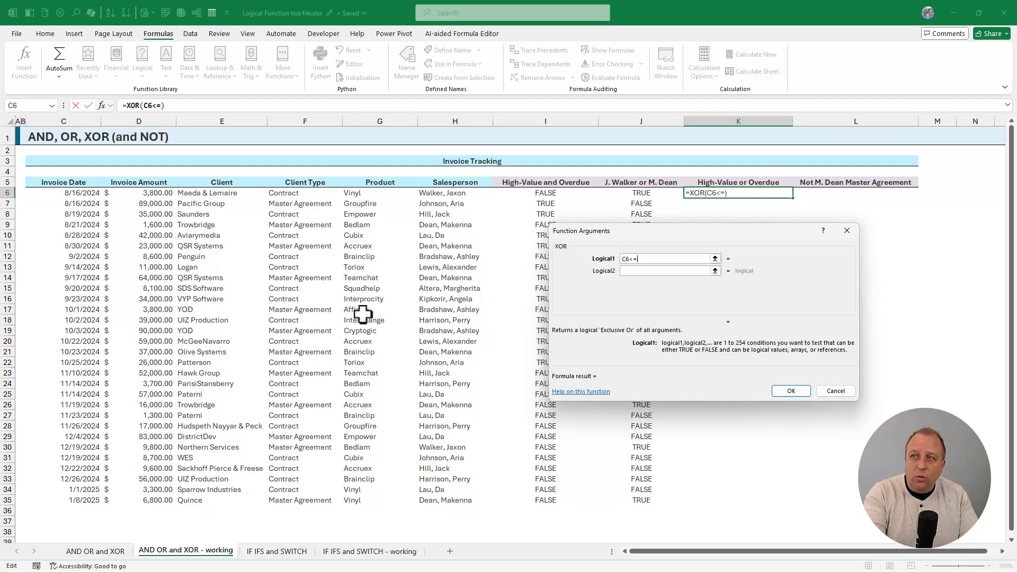
type("TODAY")
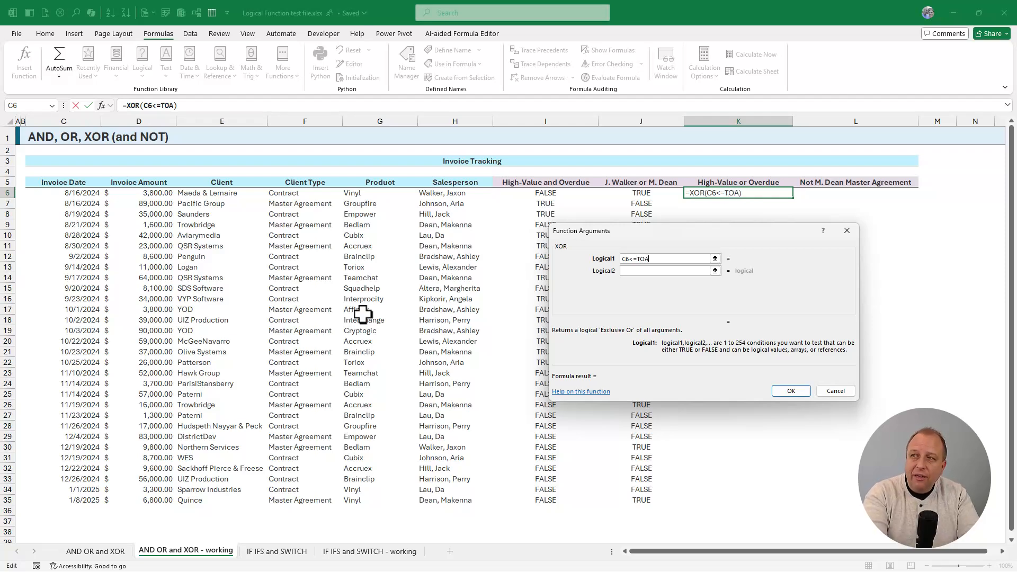
type("()")
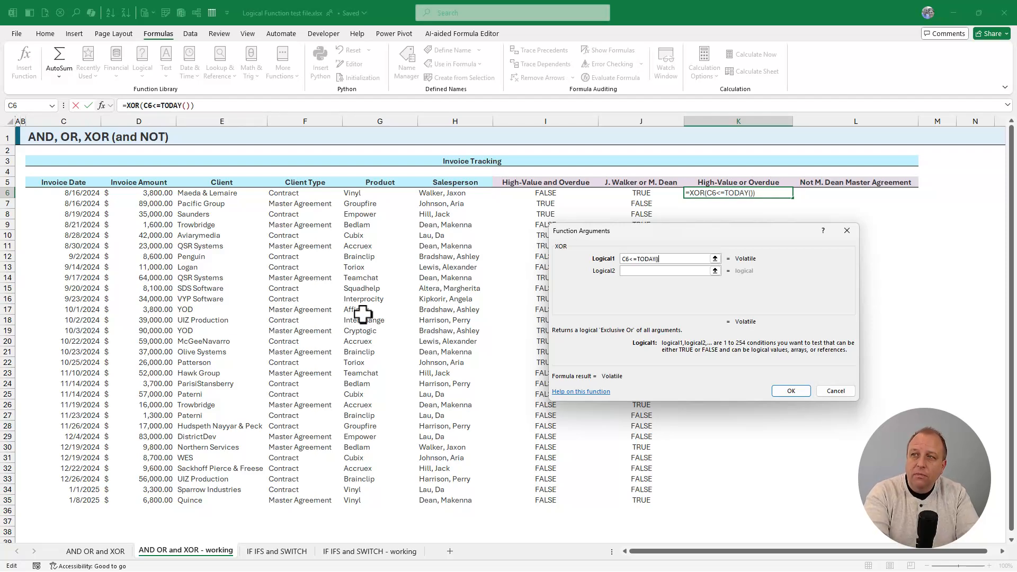
type("-60")
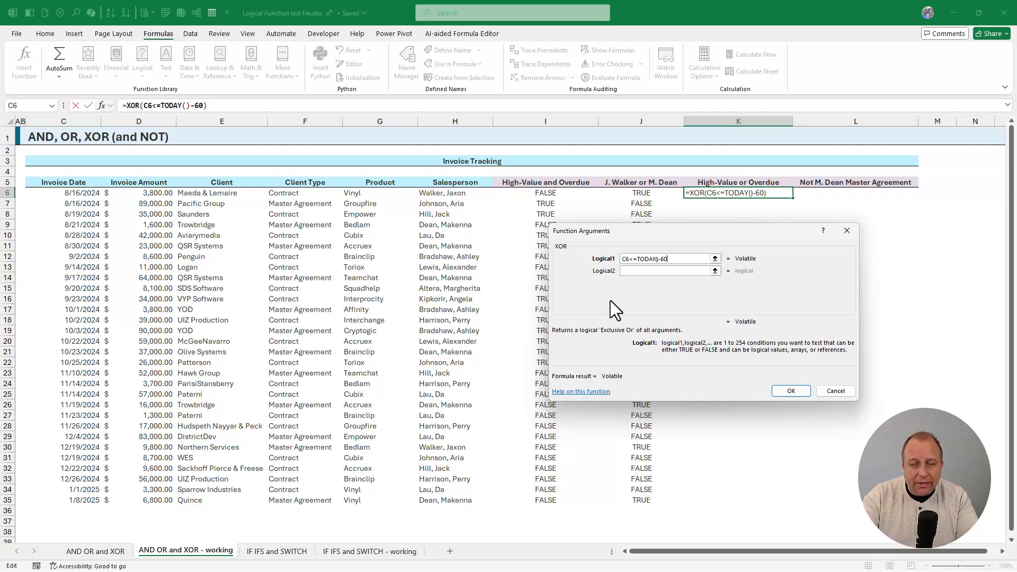
Step: Add D6>=20000 as the second XOR condition and fill the formula down column K to row 35
left_click(665, 271)
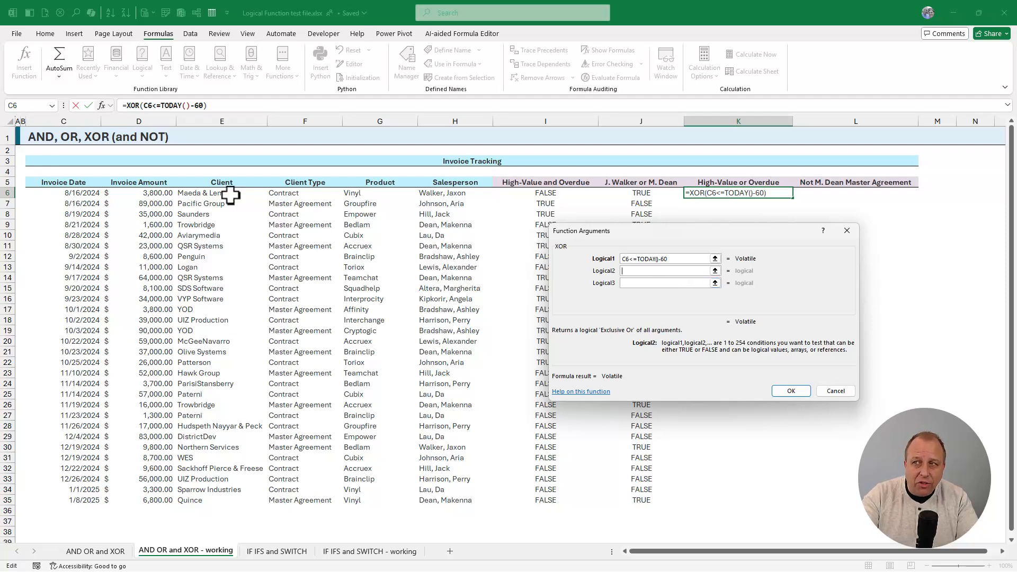
left_click(156, 196)
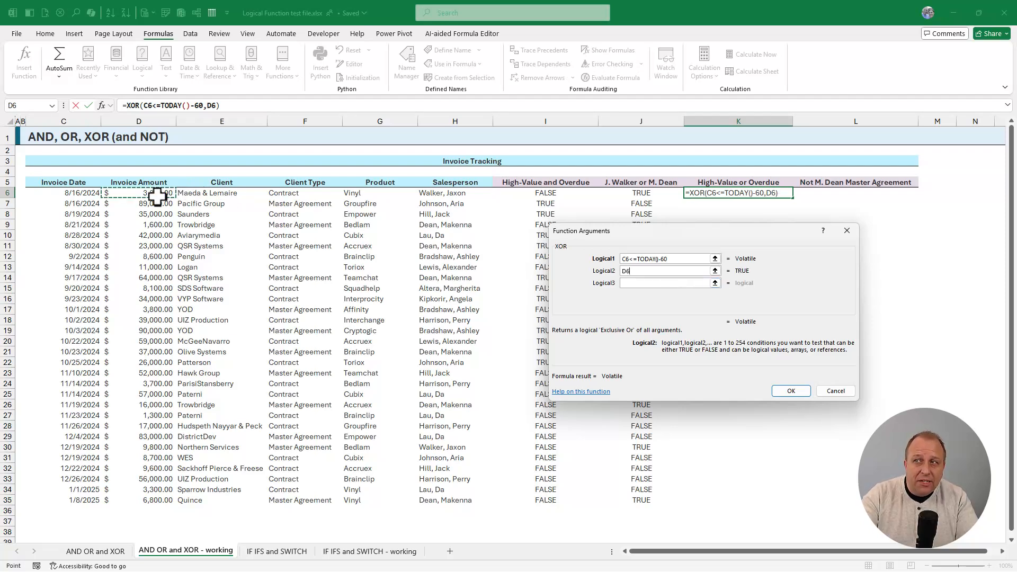
type(">")
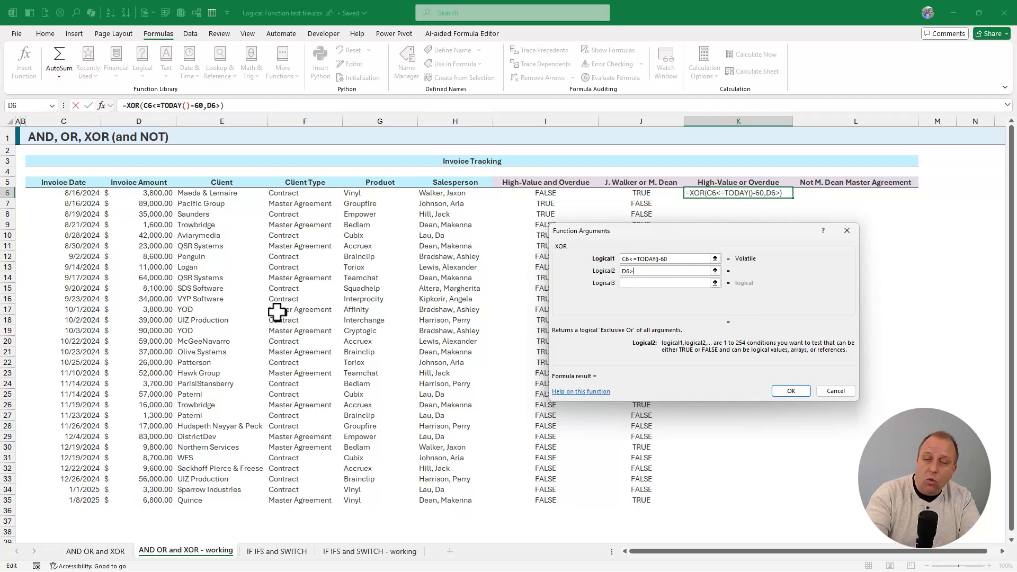
type("=200")
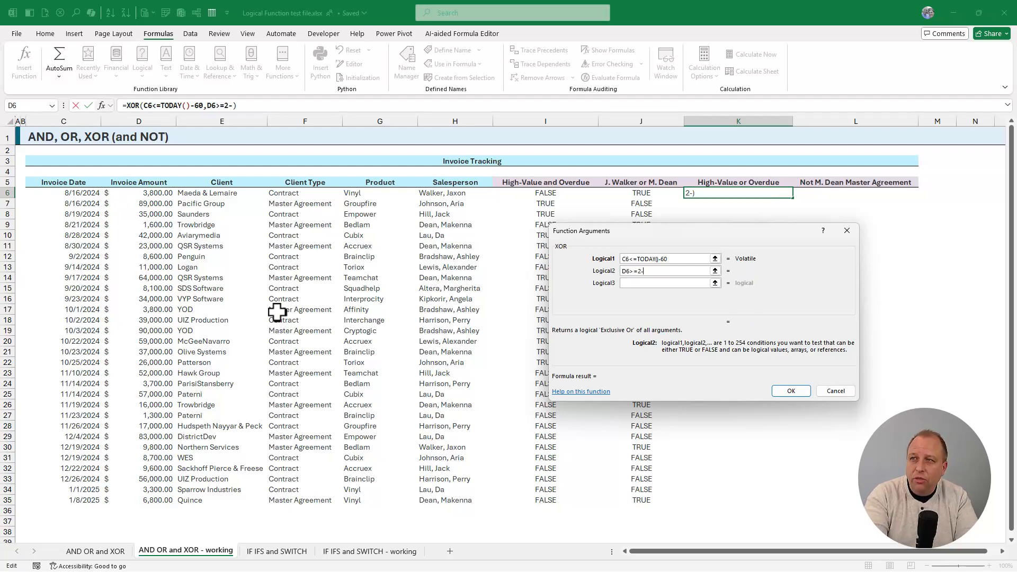
type("00")
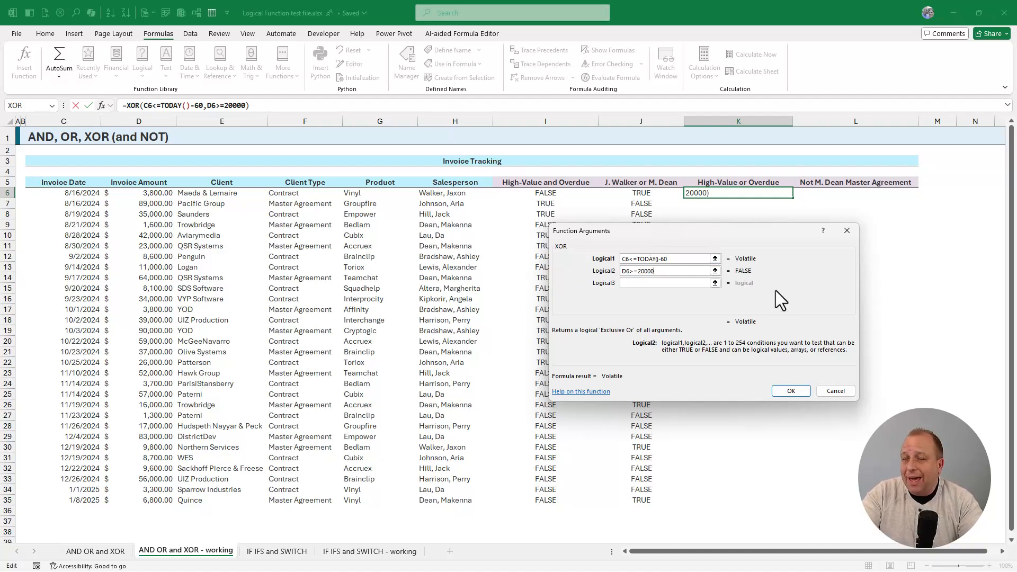
left_click(783, 390)
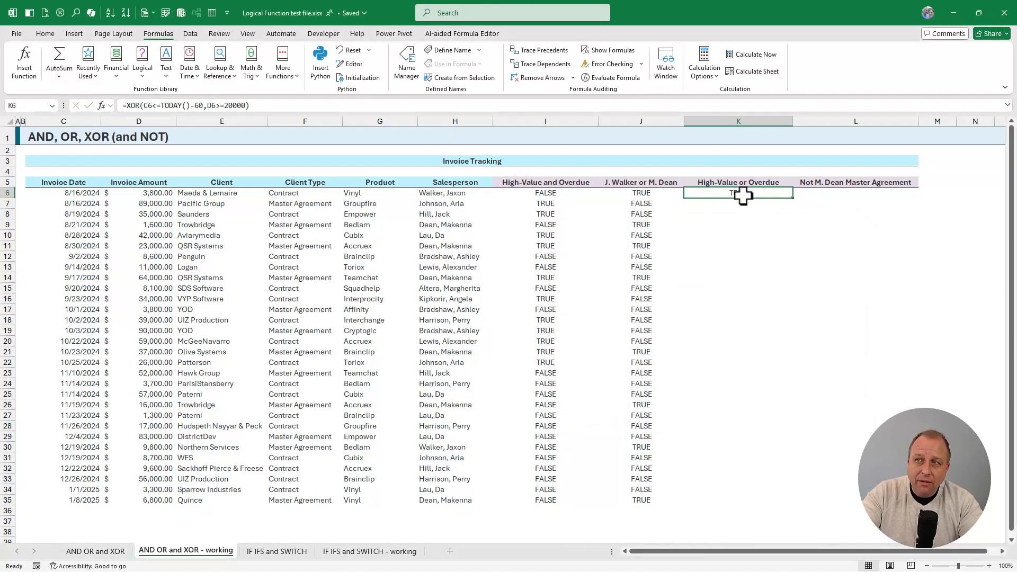
double_click(793, 197)
Step: Compare the High-Value or Overdue results with the invoice data in rows 7 and 33 and the High-Value and Overdue results in rows 6–9 and 27–28
left_click_drag(76, 204, 719, 206)
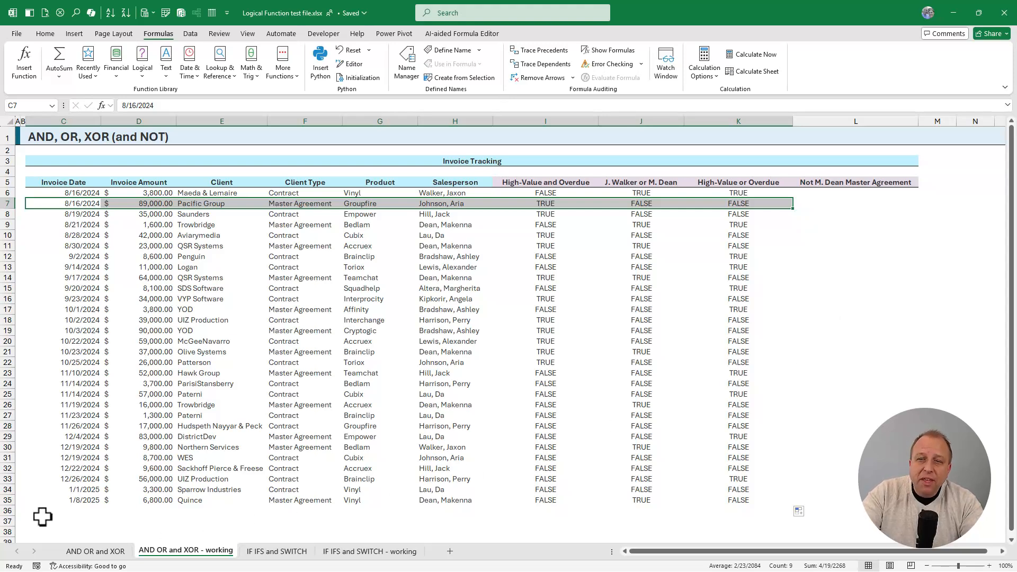
left_click_drag(79, 479, 704, 478)
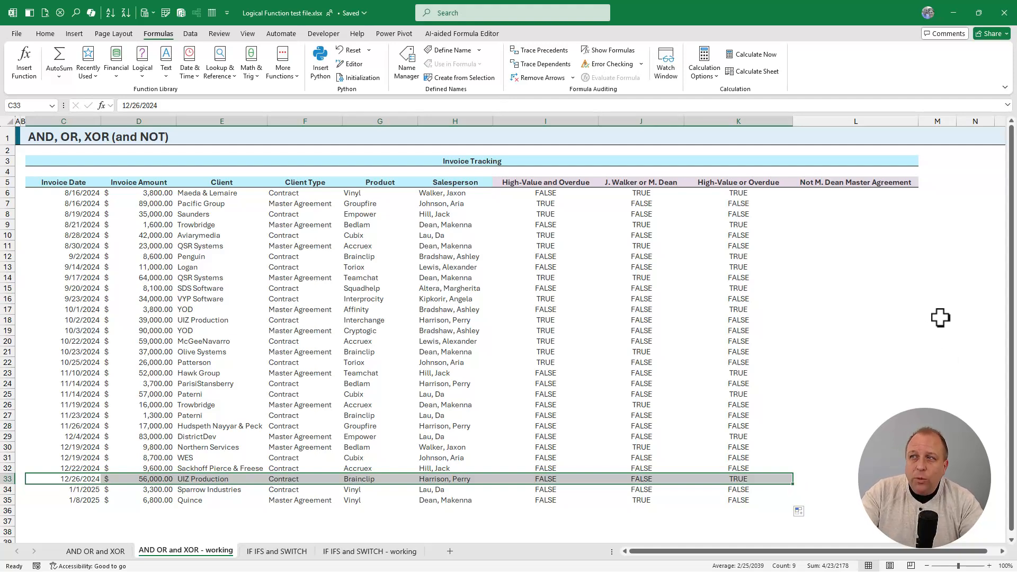
left_click(549, 193)
left_click(739, 195)
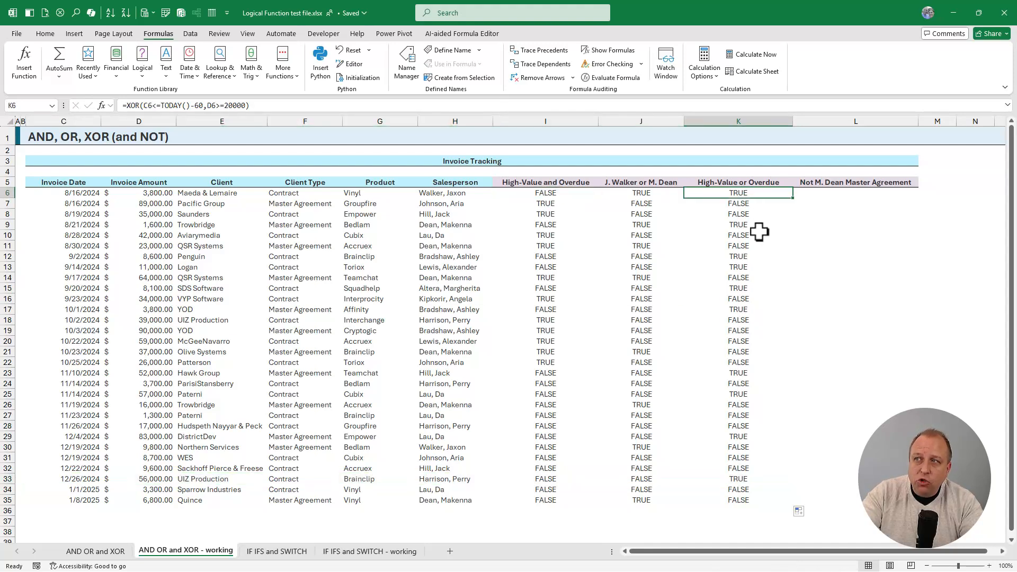
left_click(532, 201)
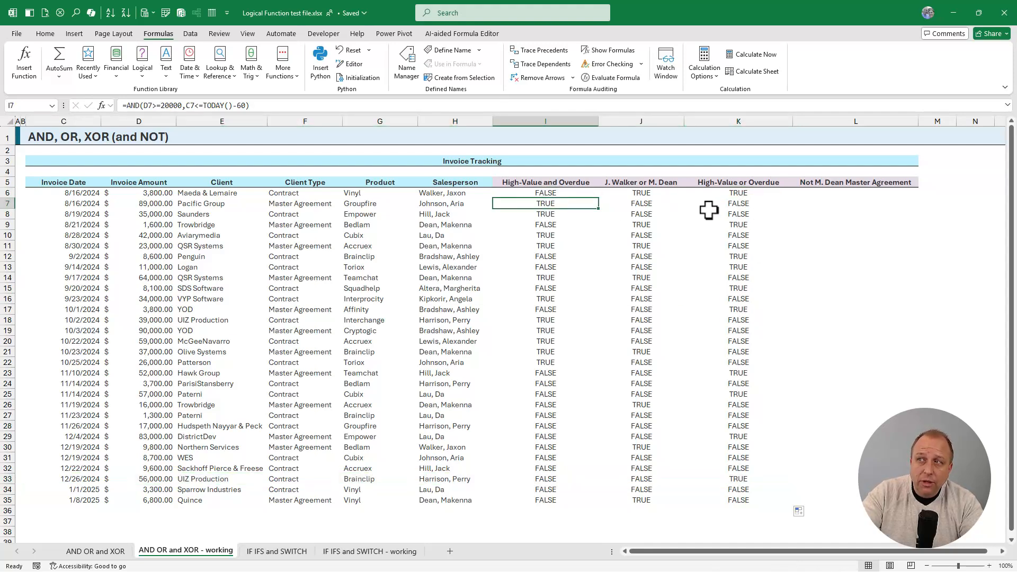
left_click(735, 203)
left_click(541, 211)
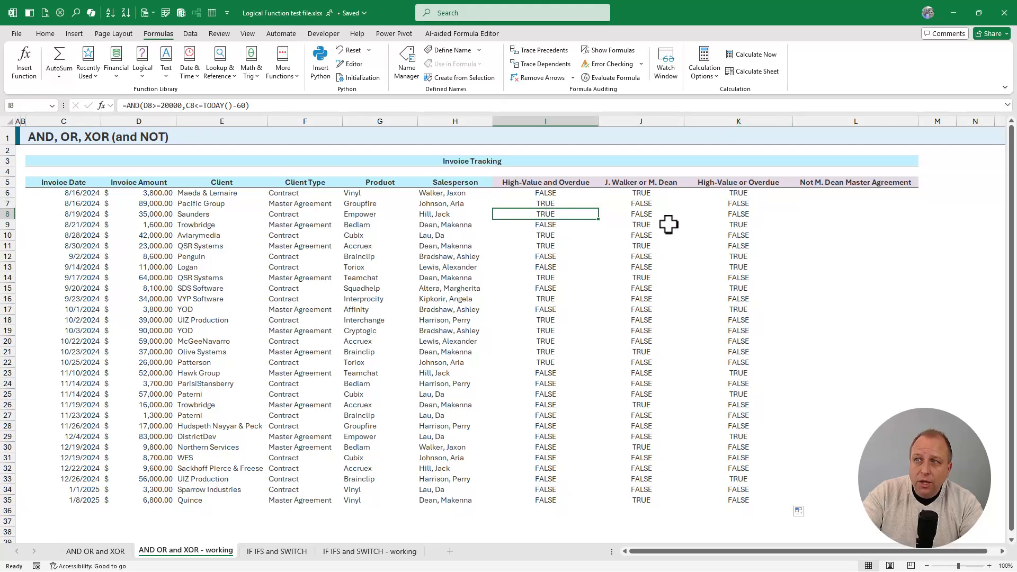
left_click(721, 214)
left_click(543, 227)
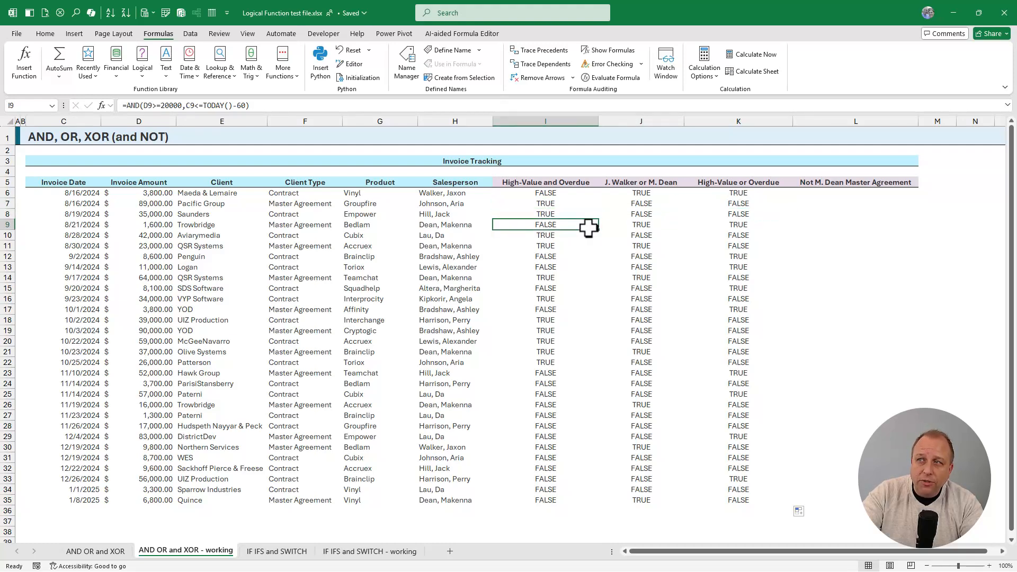
left_click(728, 226)
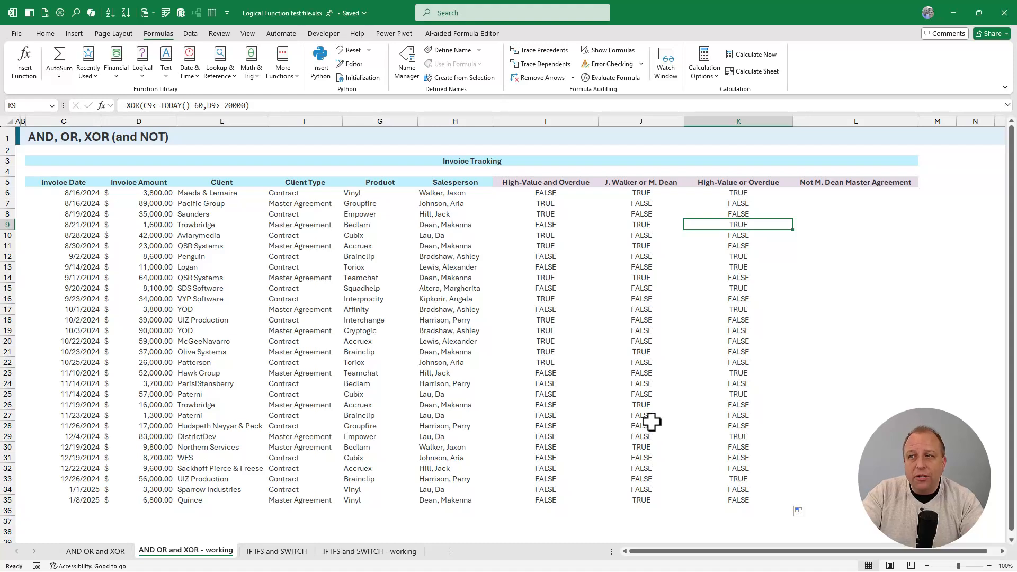
left_click_drag(551, 415, 724, 424)
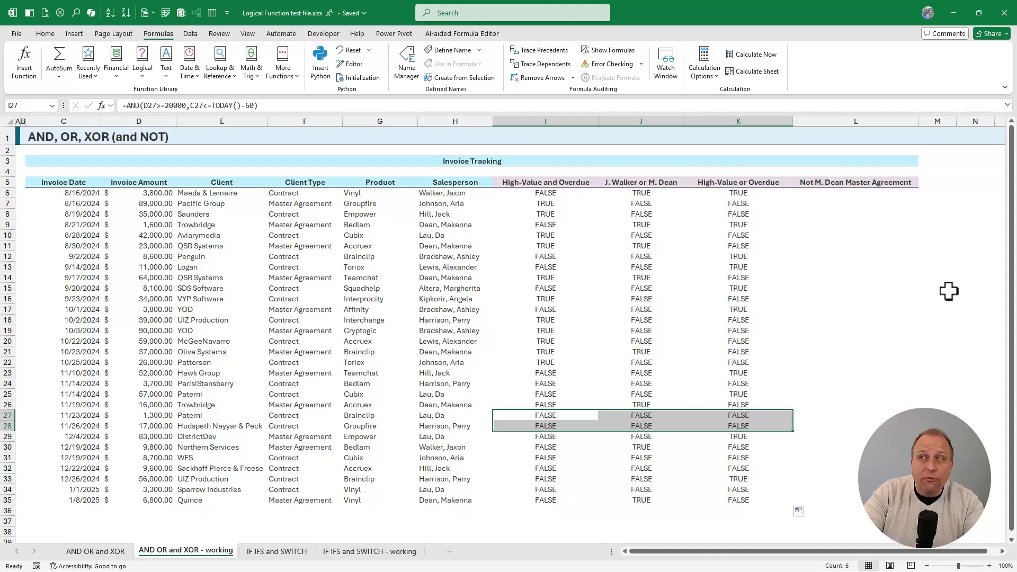
Step: Insert a NOT function in L6 with a nested AND function as its logical argument, and open the AND function's arguments
left_click(886, 186)
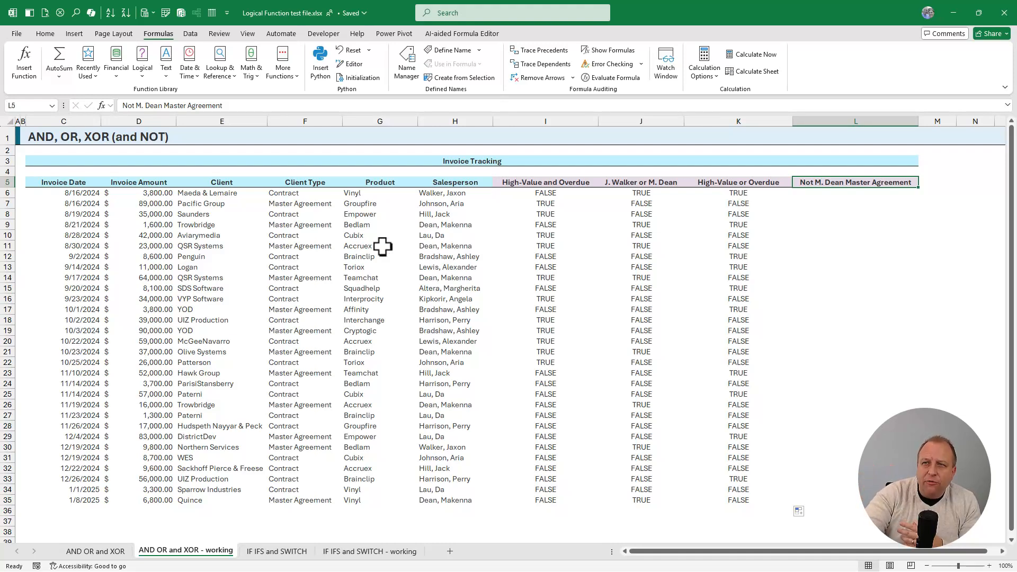
left_click_drag(296, 224, 456, 225)
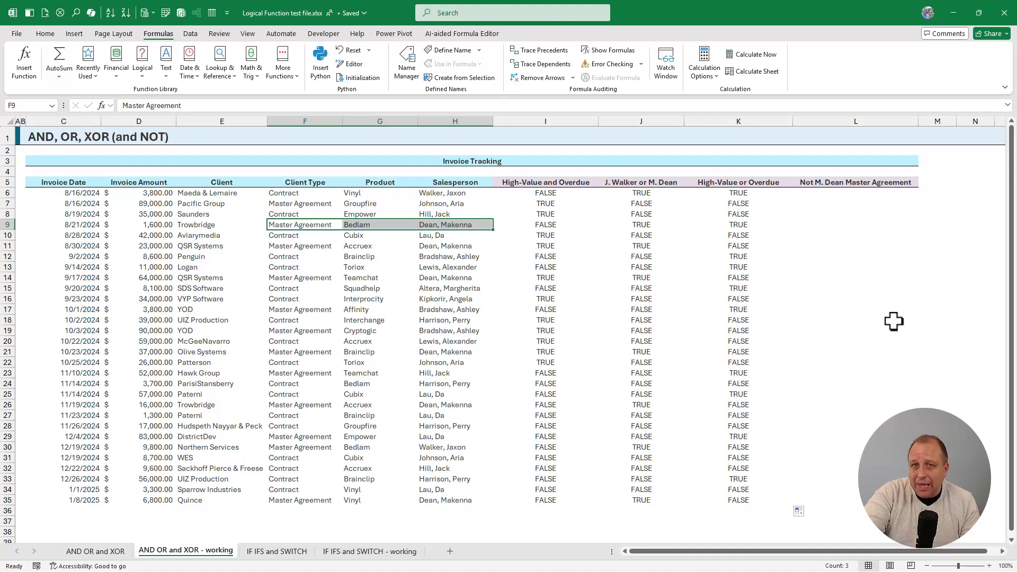
left_click(869, 183)
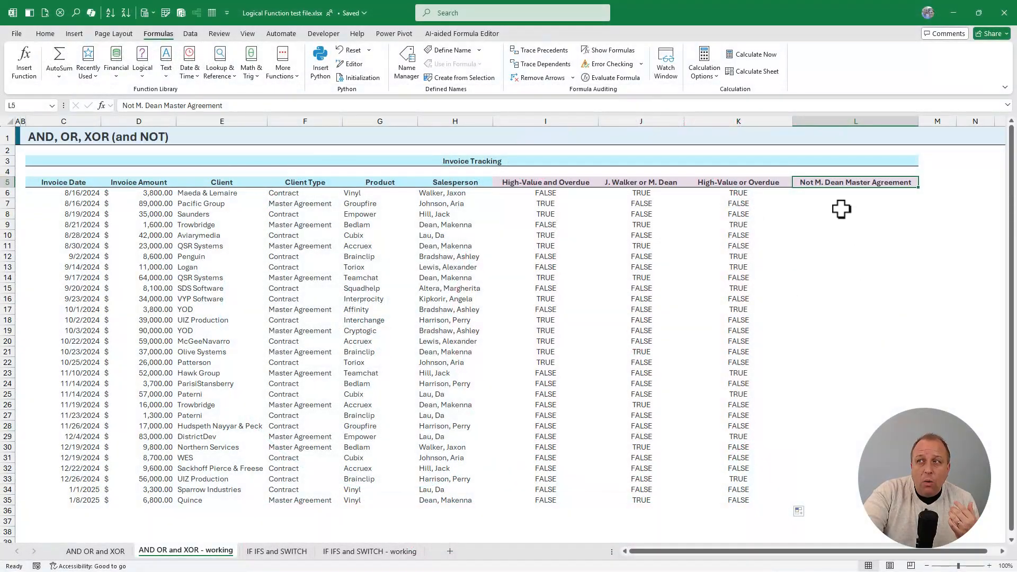
left_click(848, 194)
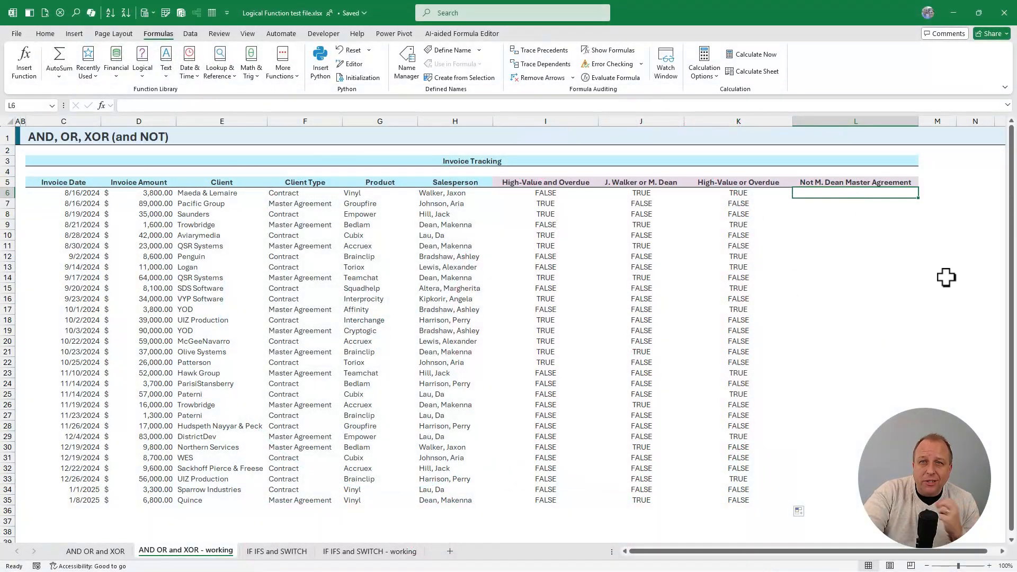
left_click(143, 73)
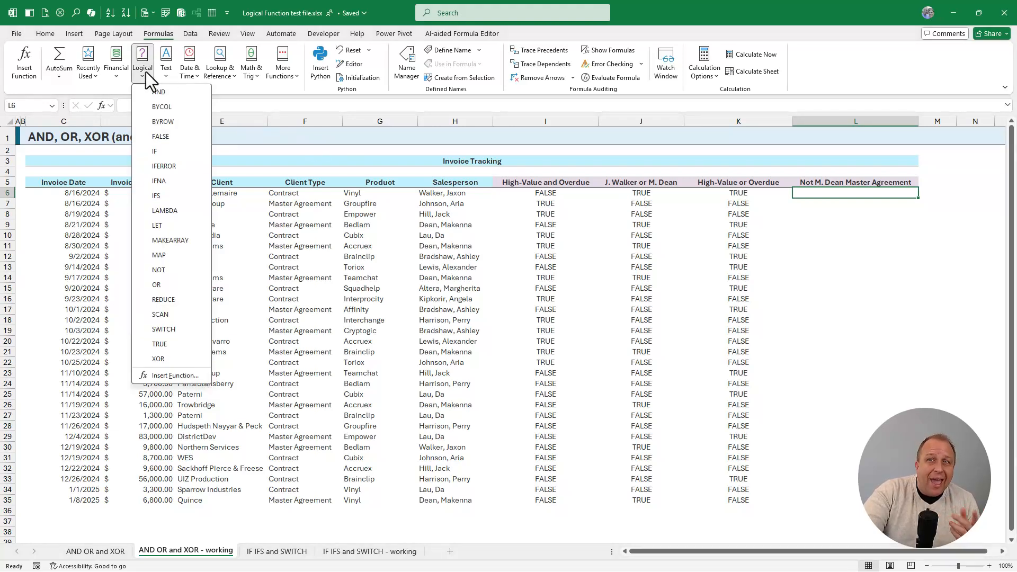
left_click(182, 268)
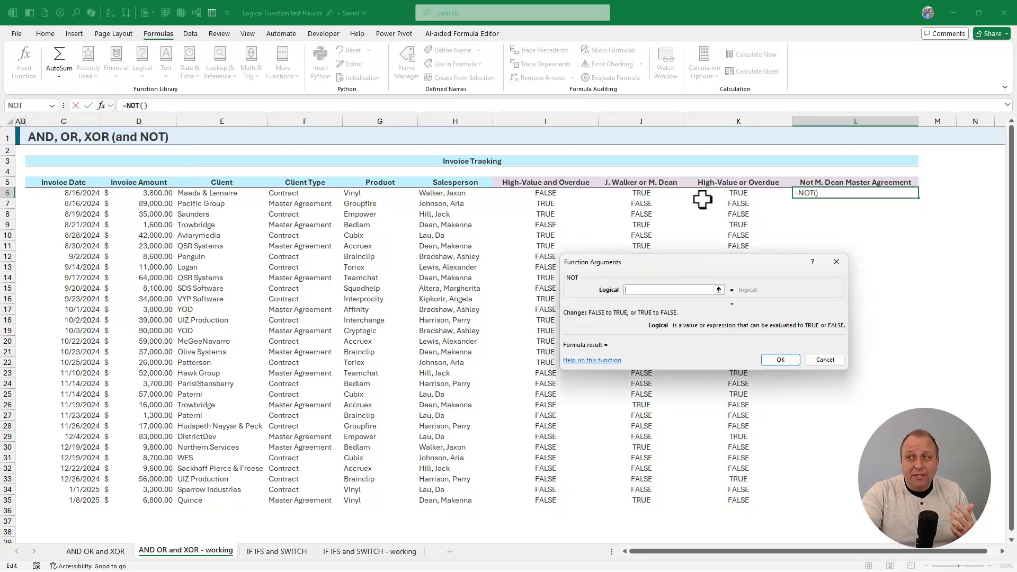
left_click_drag(669, 260, 512, 220)
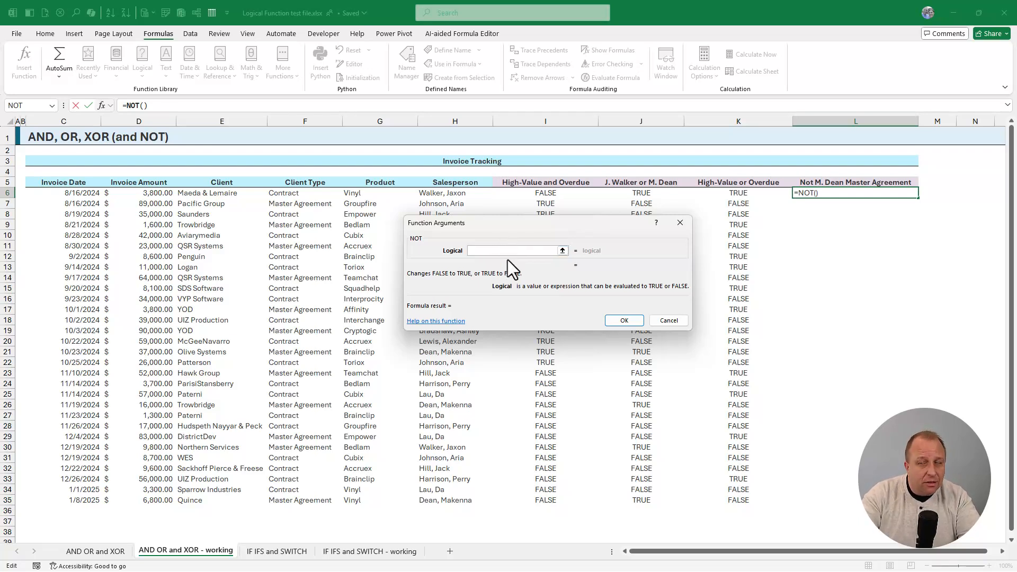
type("AND(")
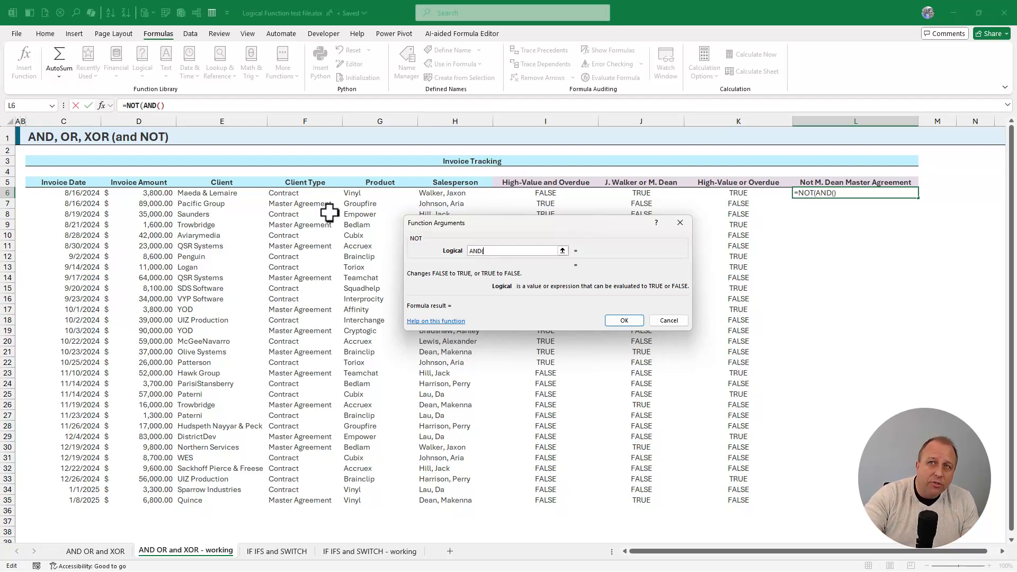
left_click(154, 106)
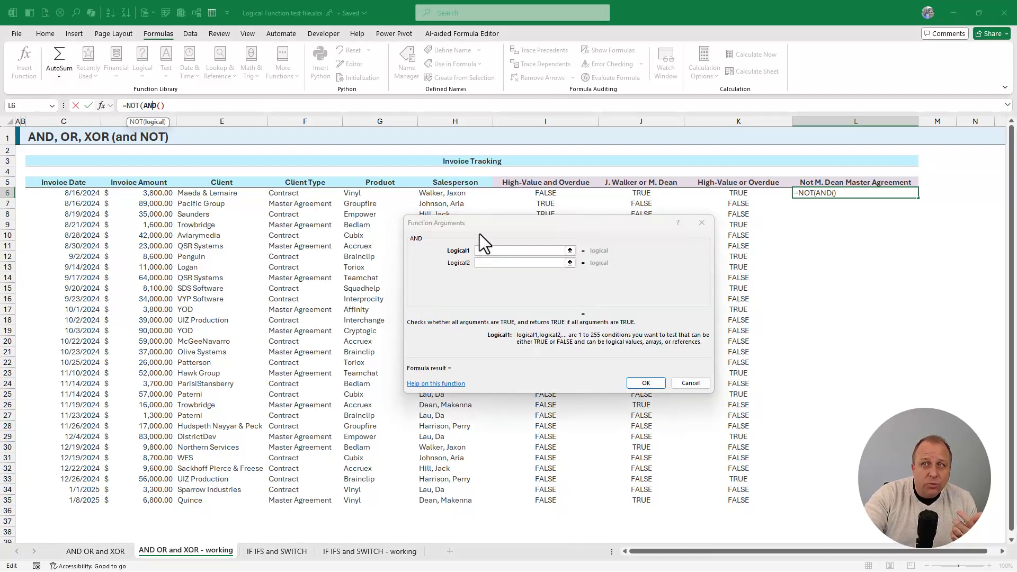
left_click(484, 230)
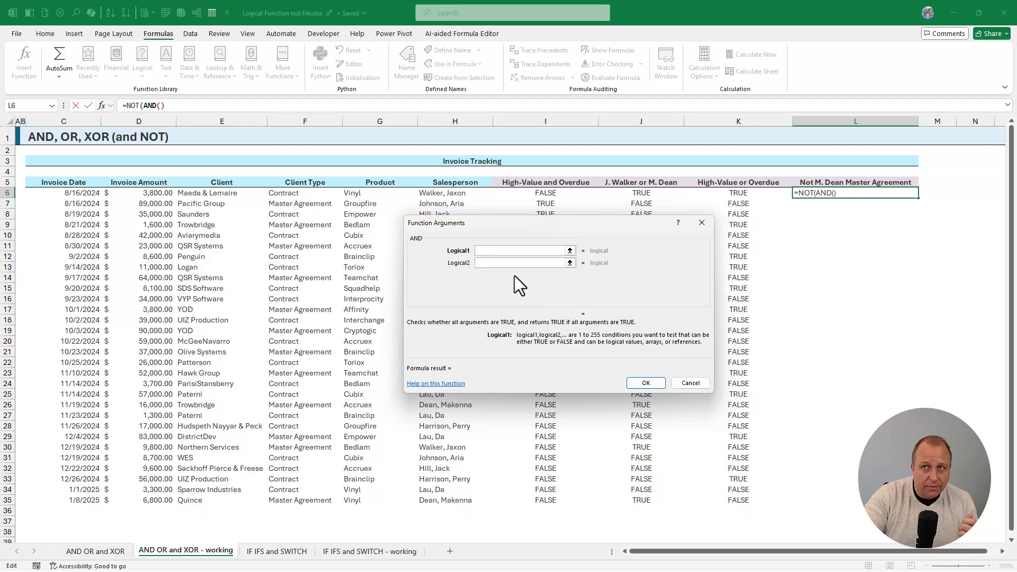
Step: Set the nested AND function's first condition to F6="Master Agreement"
left_click(289, 193)
type("=\"m")
key("BackSpace")
type("Mast")
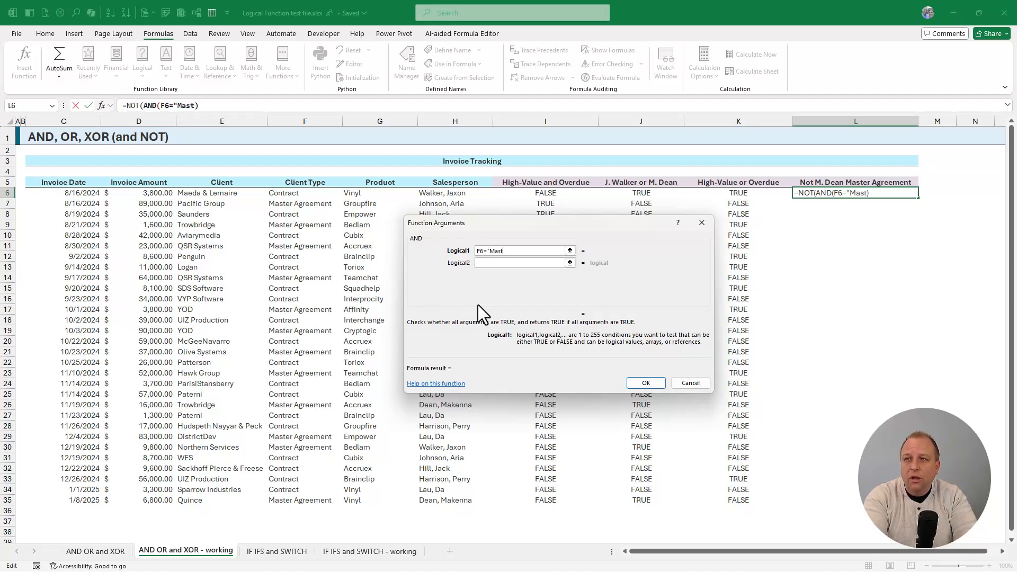
type("er Agreement\"")
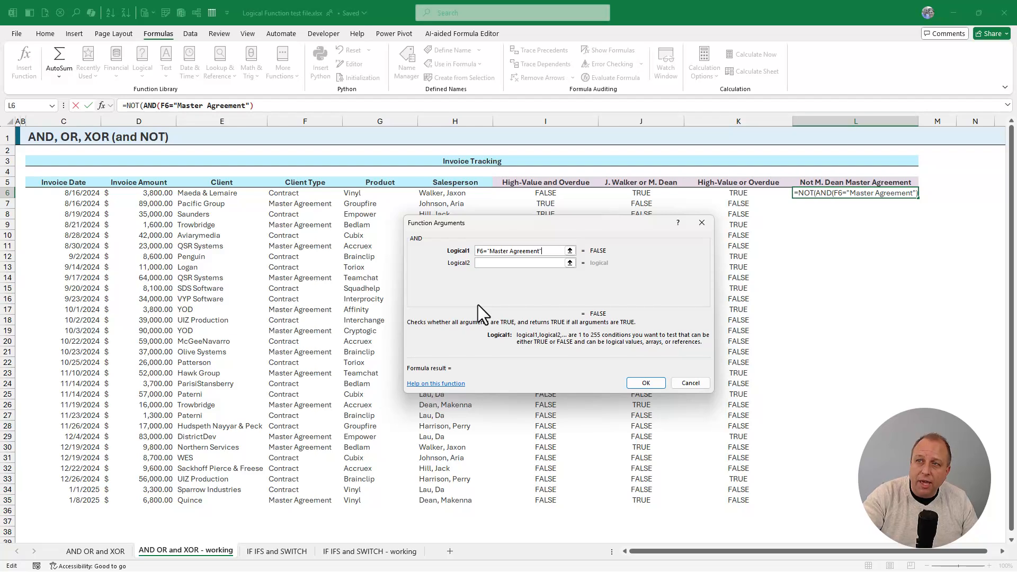
left_click(506, 263)
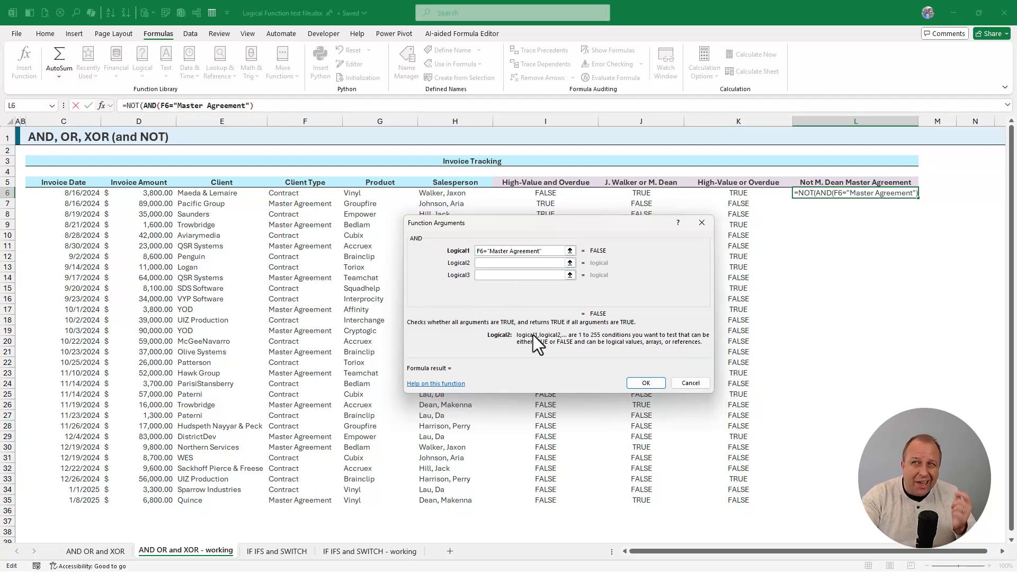
Step: Set the nested AND function's second condition to test whether H6 equals the required salesperson's full name in "last name, first name" form
left_click(463, 198)
left_click_drag(549, 221, 650, 234)
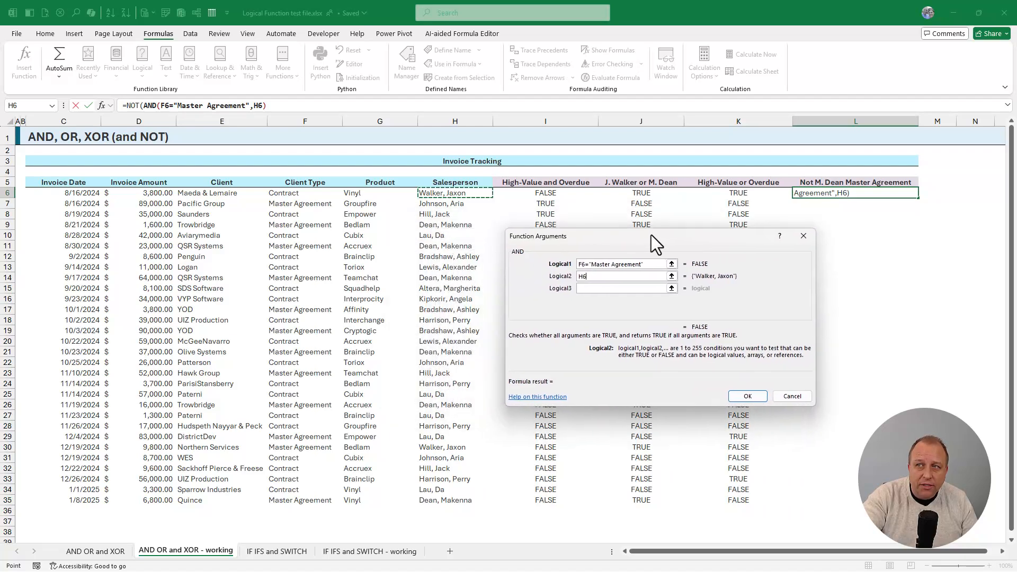
left_click(642, 274)
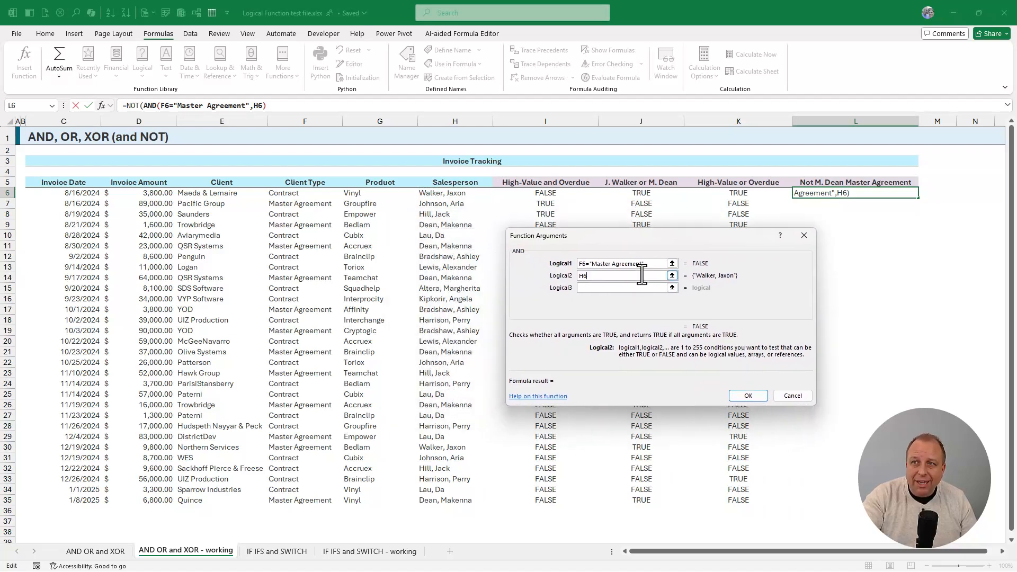
type("=\"Dean, ")
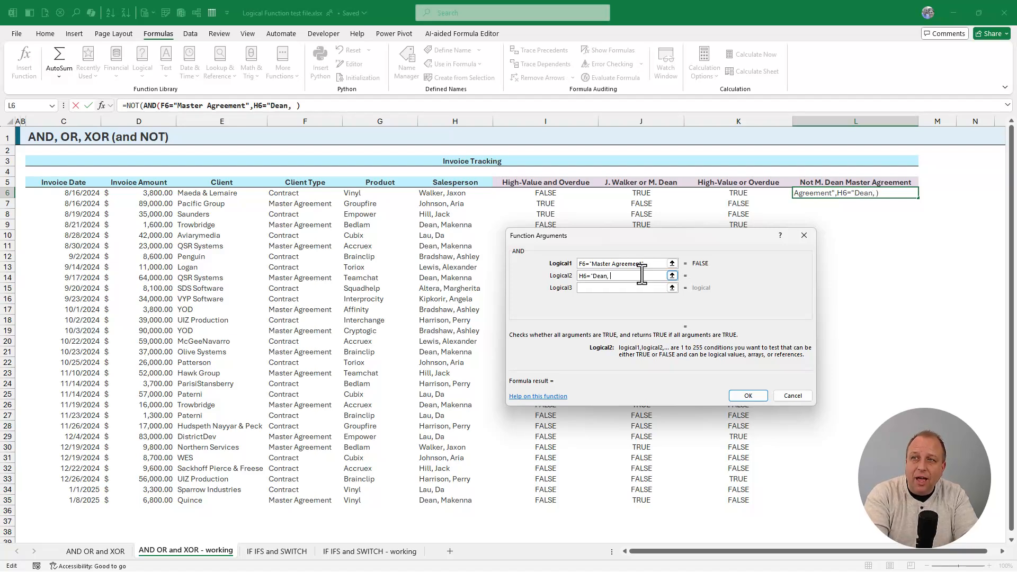
type("Makenna\"")
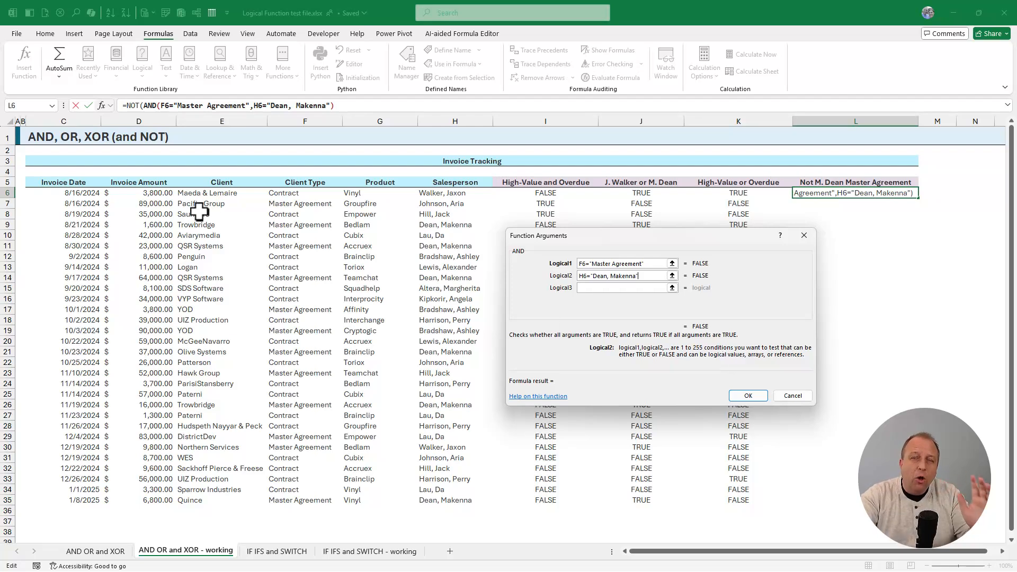
Step: Return to the outer NOT function, complete the L6 formula with the corrected closing parenthesis, and fill it down column L to row 35
left_click(133, 106)
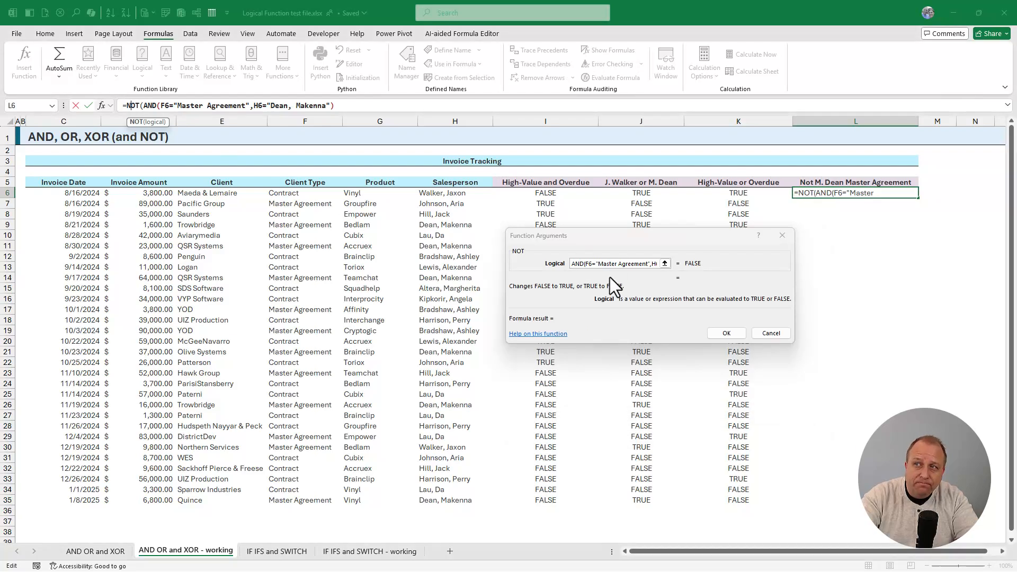
left_click_drag(571, 264, 659, 268)
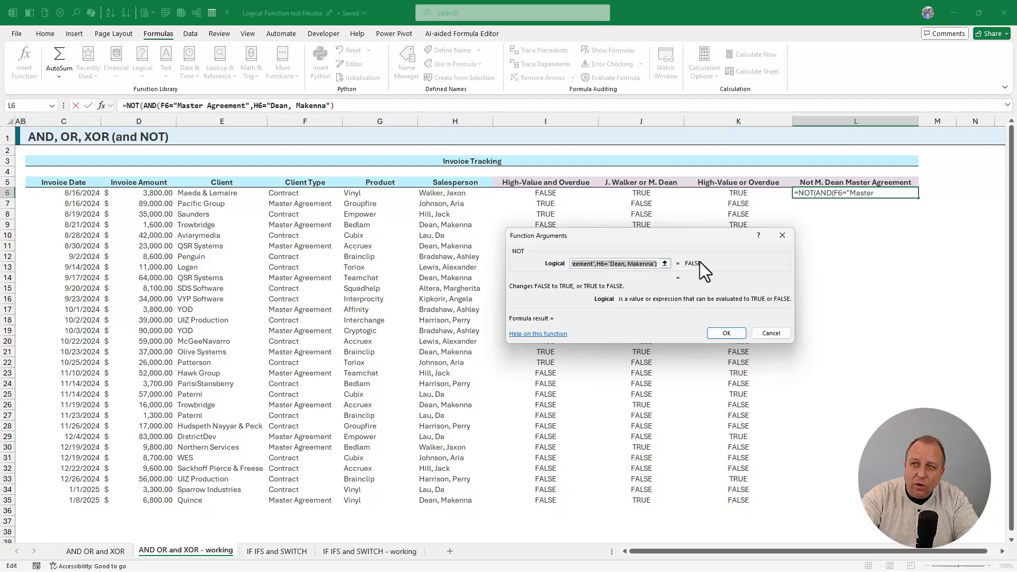
left_click(726, 332)
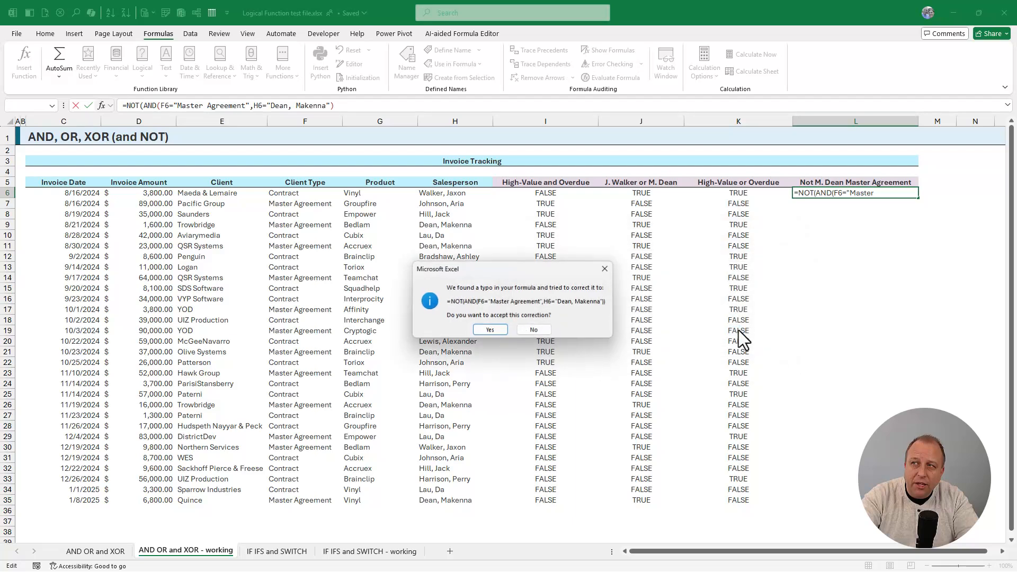
left_click(501, 331)
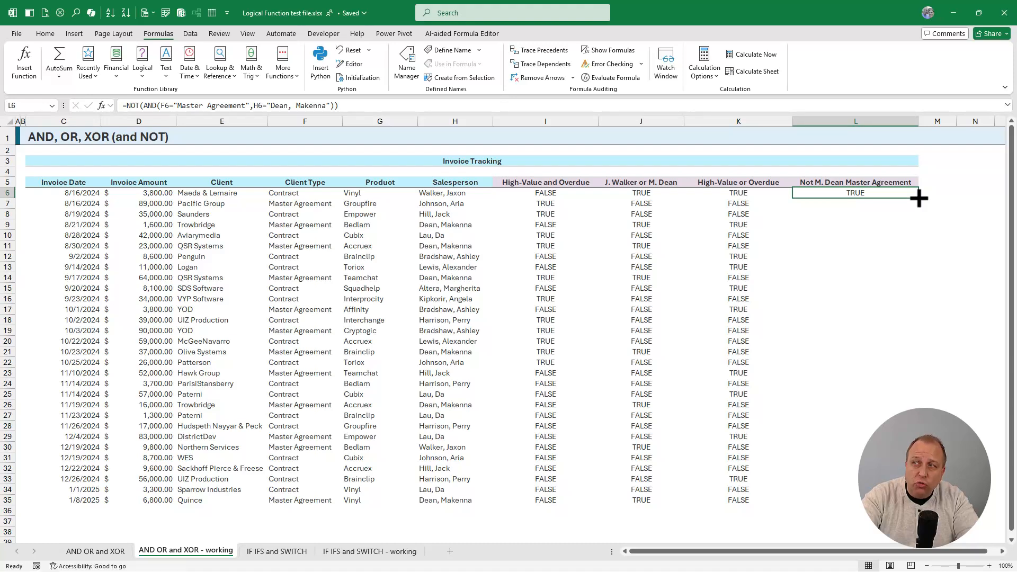
double_click(919, 198)
Step: Check row 9's NOT result against its client type and salesperson, and review the test columns I, J, K and L one by one
left_click_drag(864, 226, 313, 227)
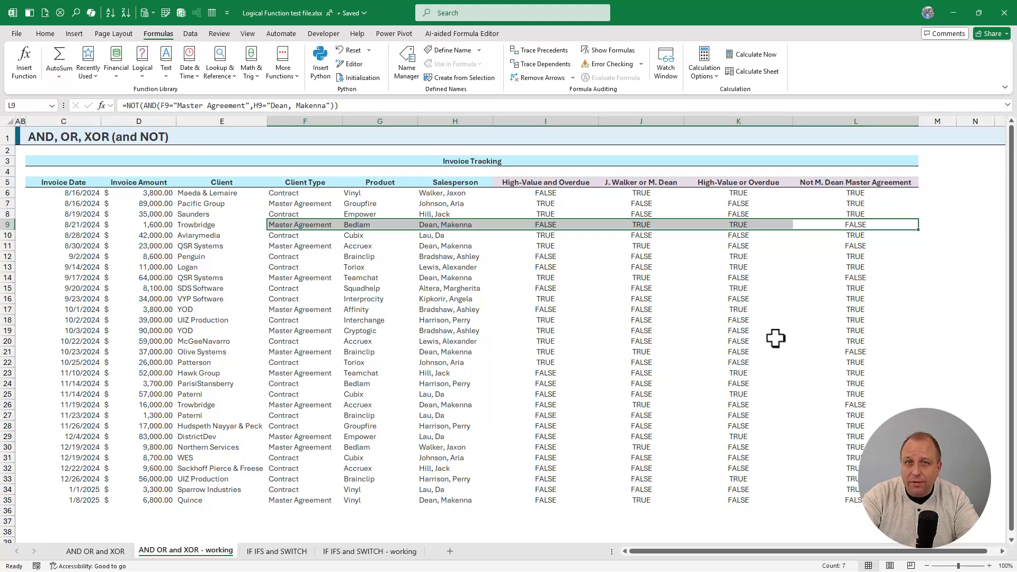
left_click(556, 120)
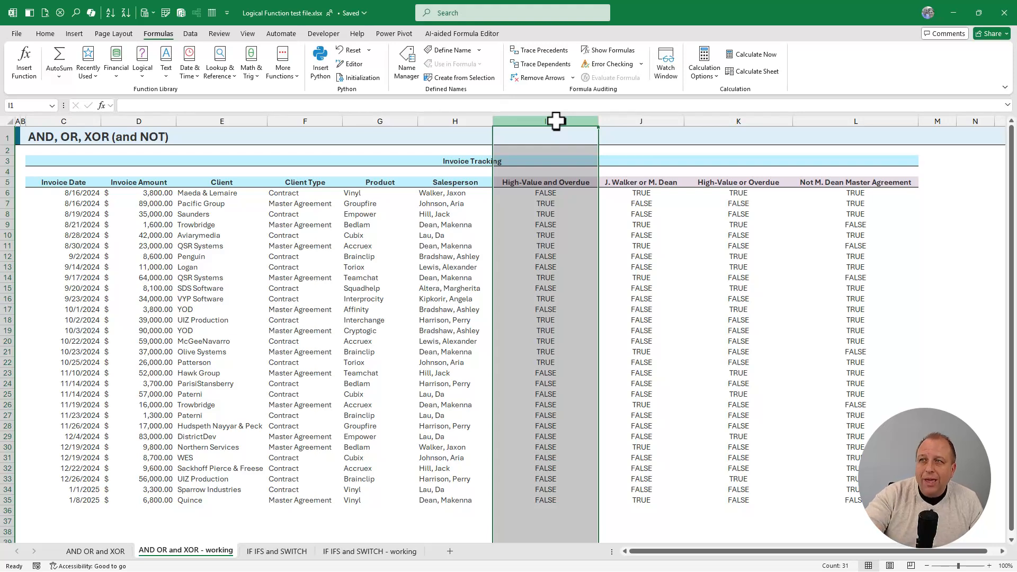
left_click(648, 120)
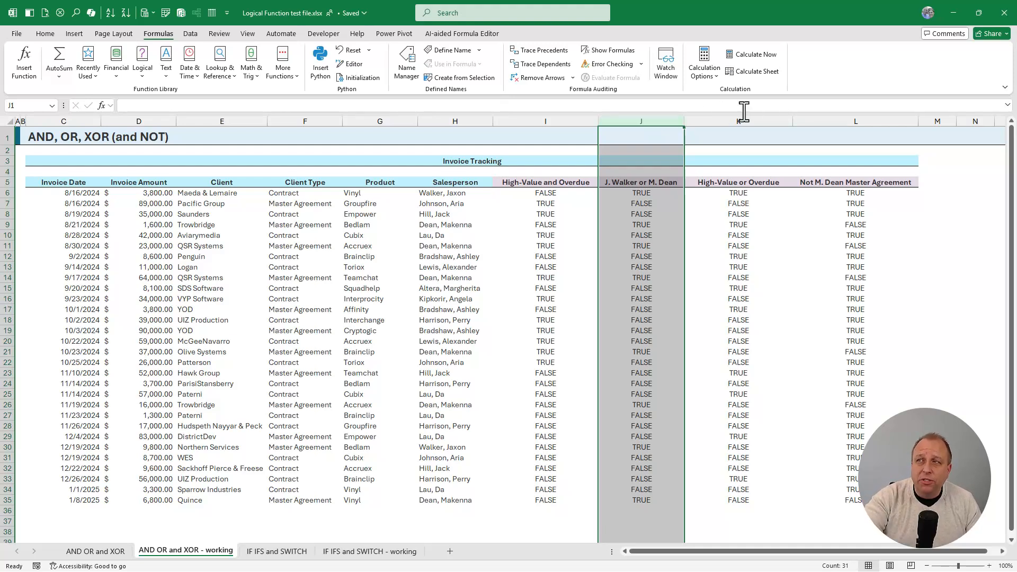
left_click(777, 120)
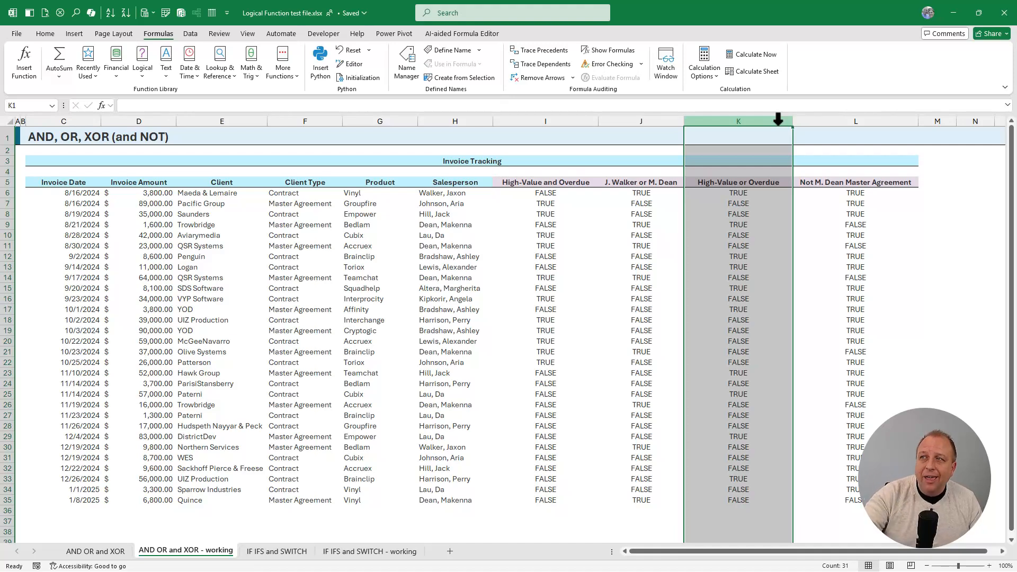
left_click(867, 121)
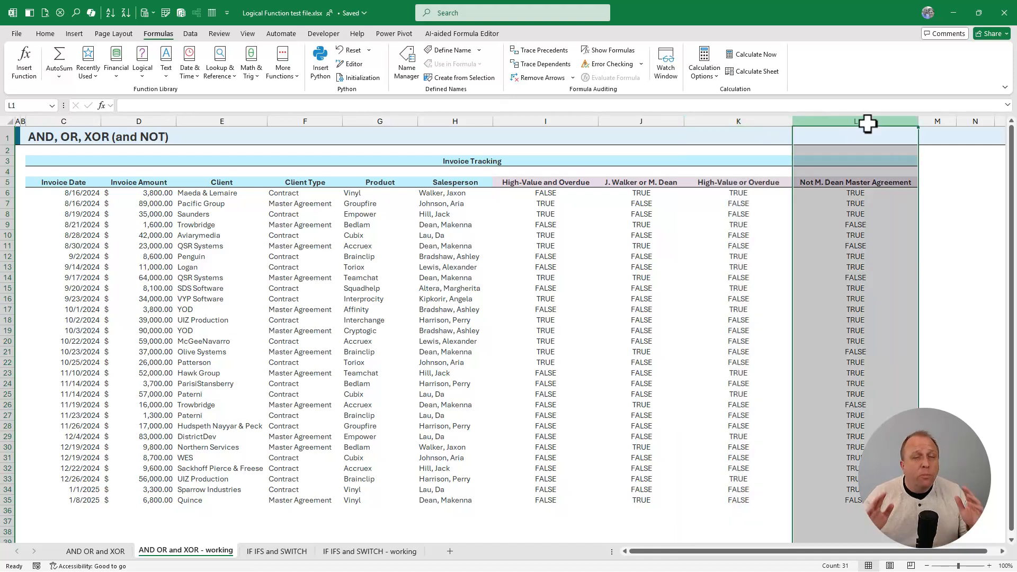